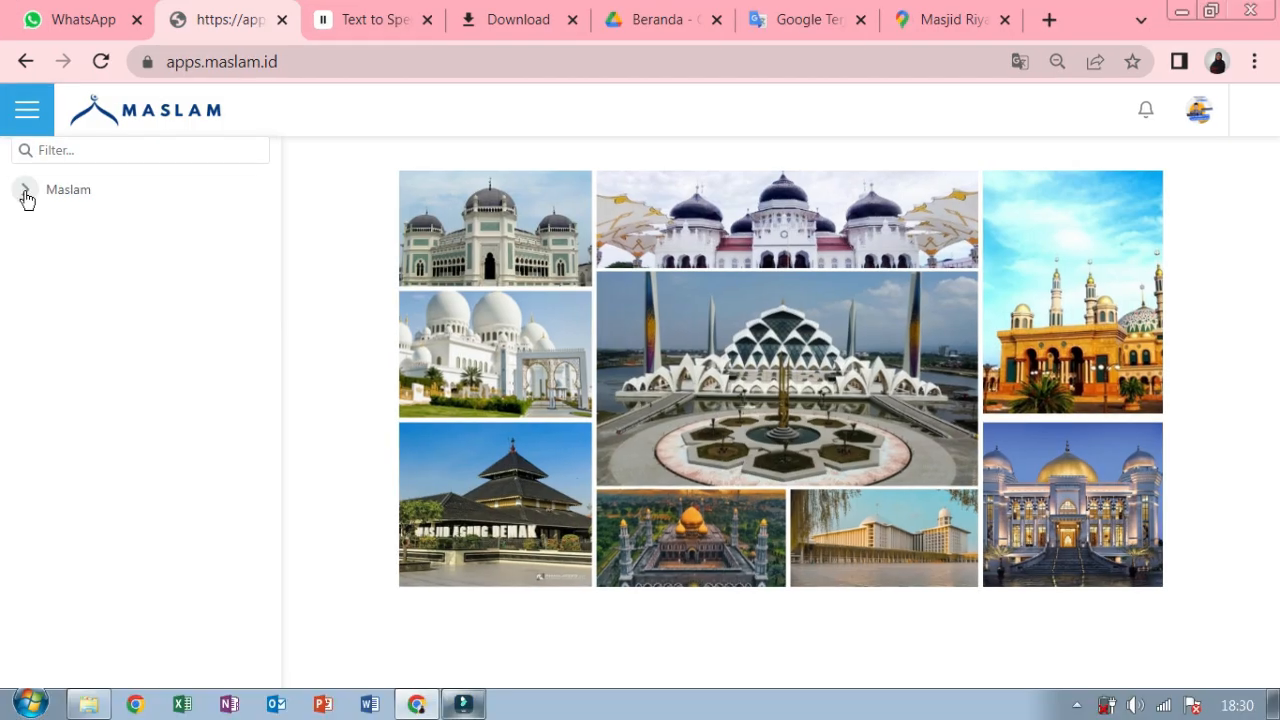
Open the Hewan Kurban page in the Master Data of Idul Adha
click(25, 192)
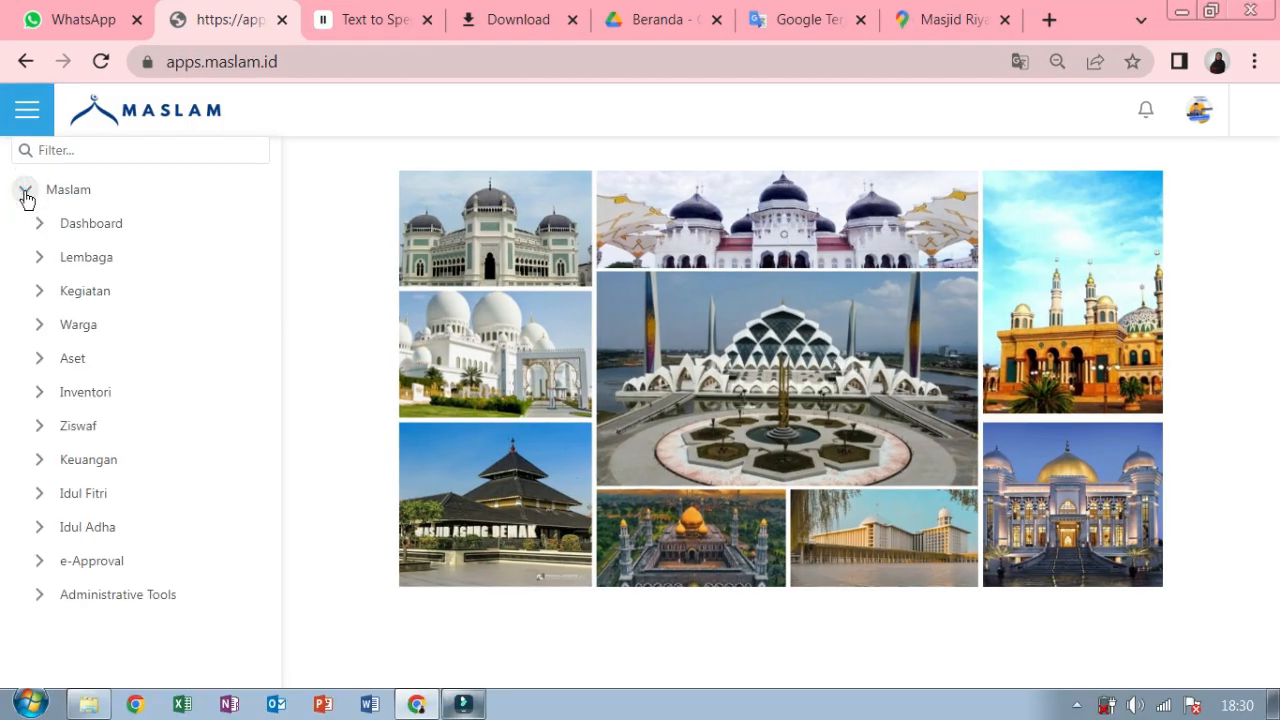
click(40, 527)
click(50, 560)
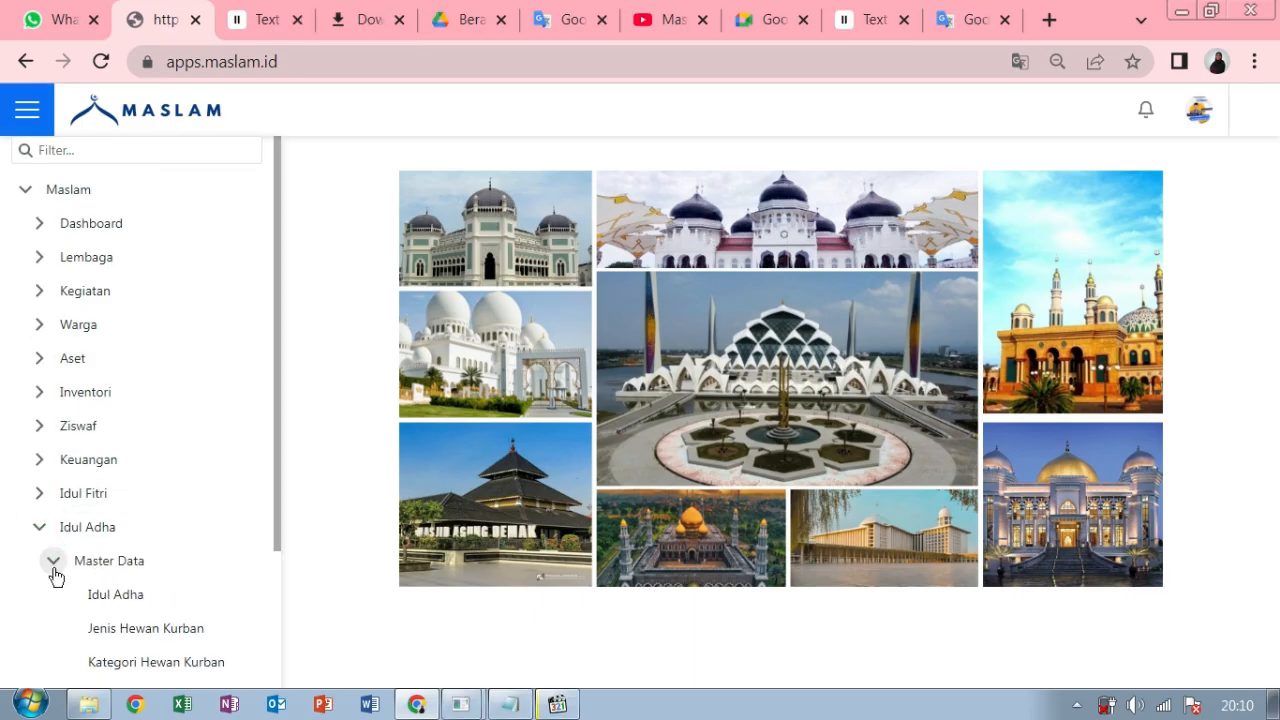
scroll(52, 577, down, 3)
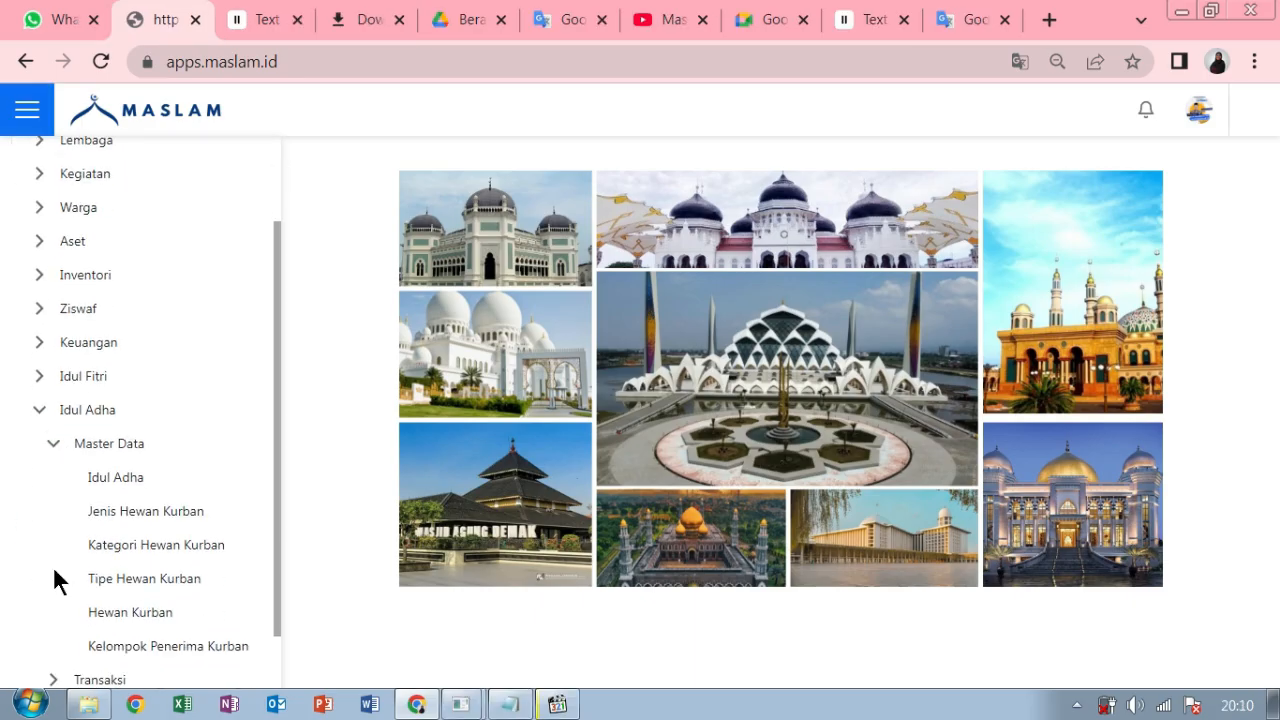
click(102, 615)
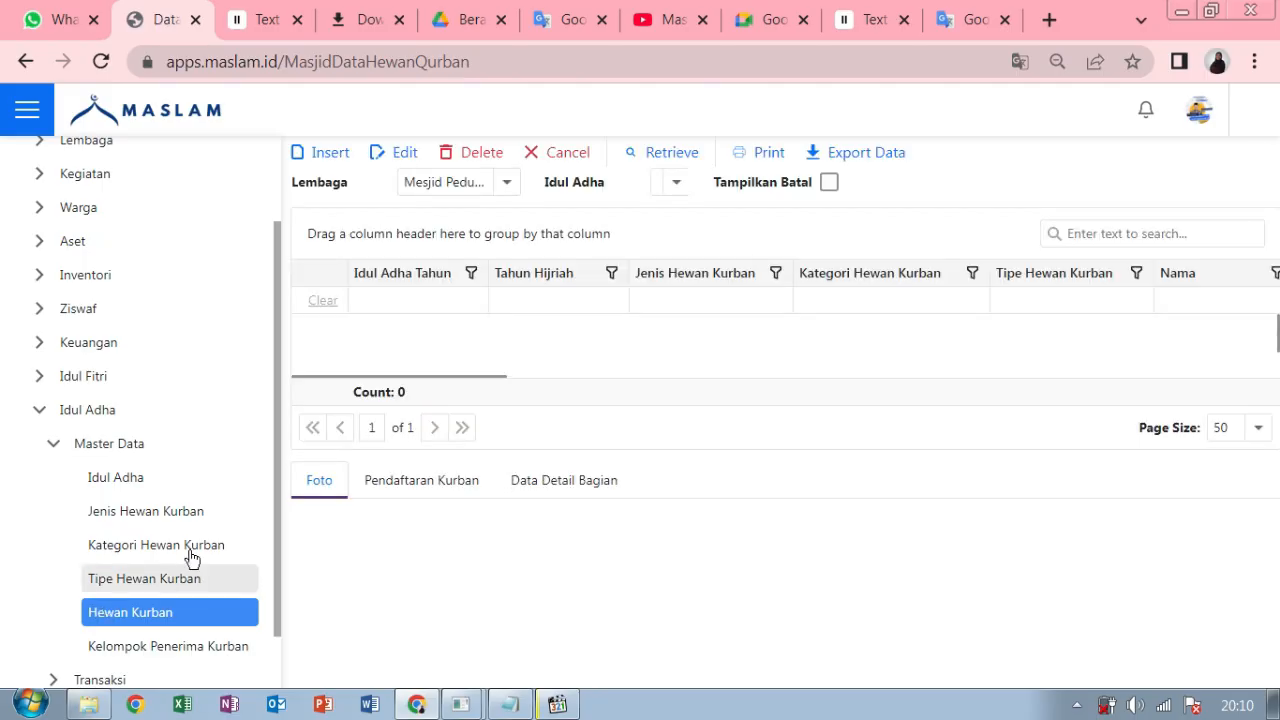
Start a new sacrificial animal record with Lembaga Mesjid Riyadush and Idul Adha 2025
click(10, 112)
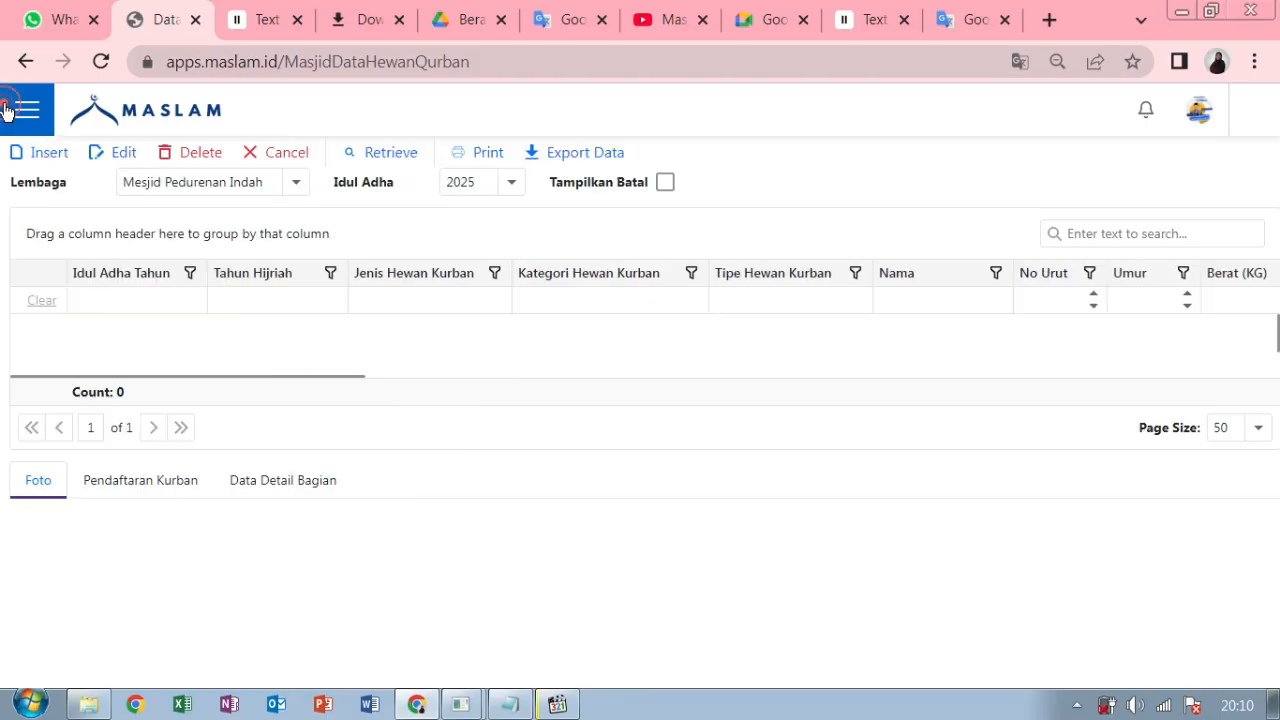
click(42, 160)
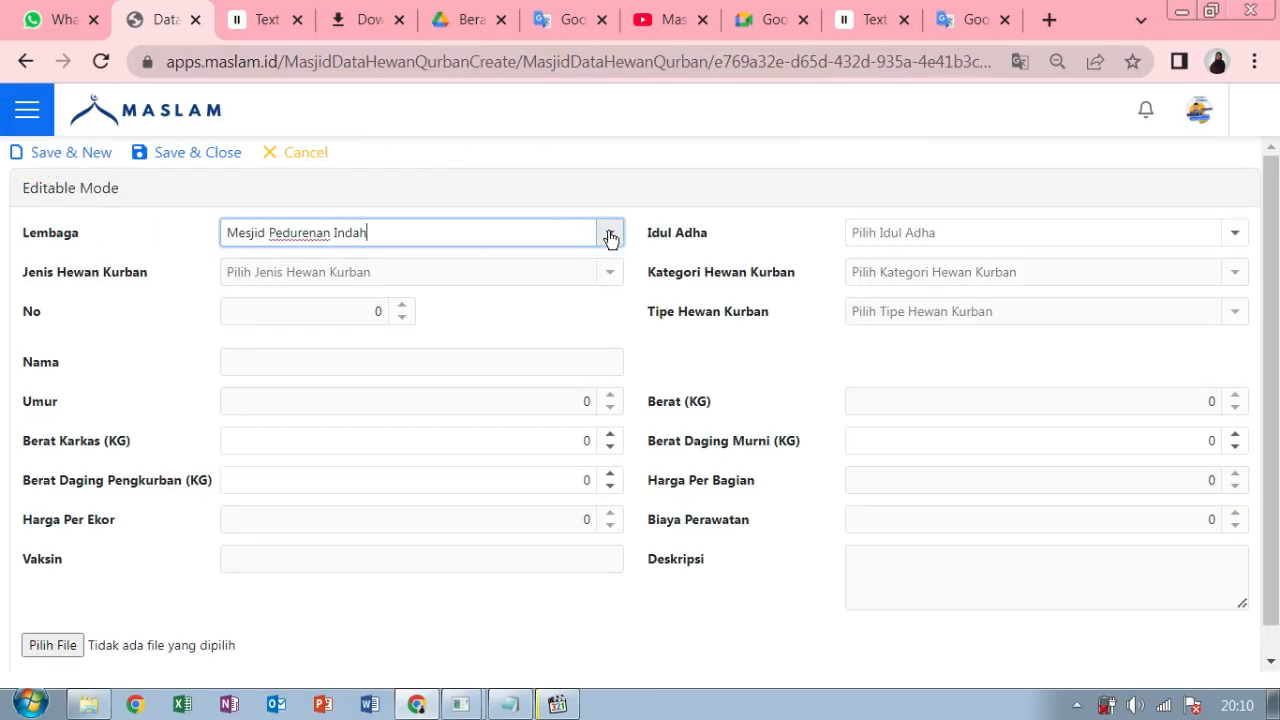
click(609, 233)
click(591, 291)
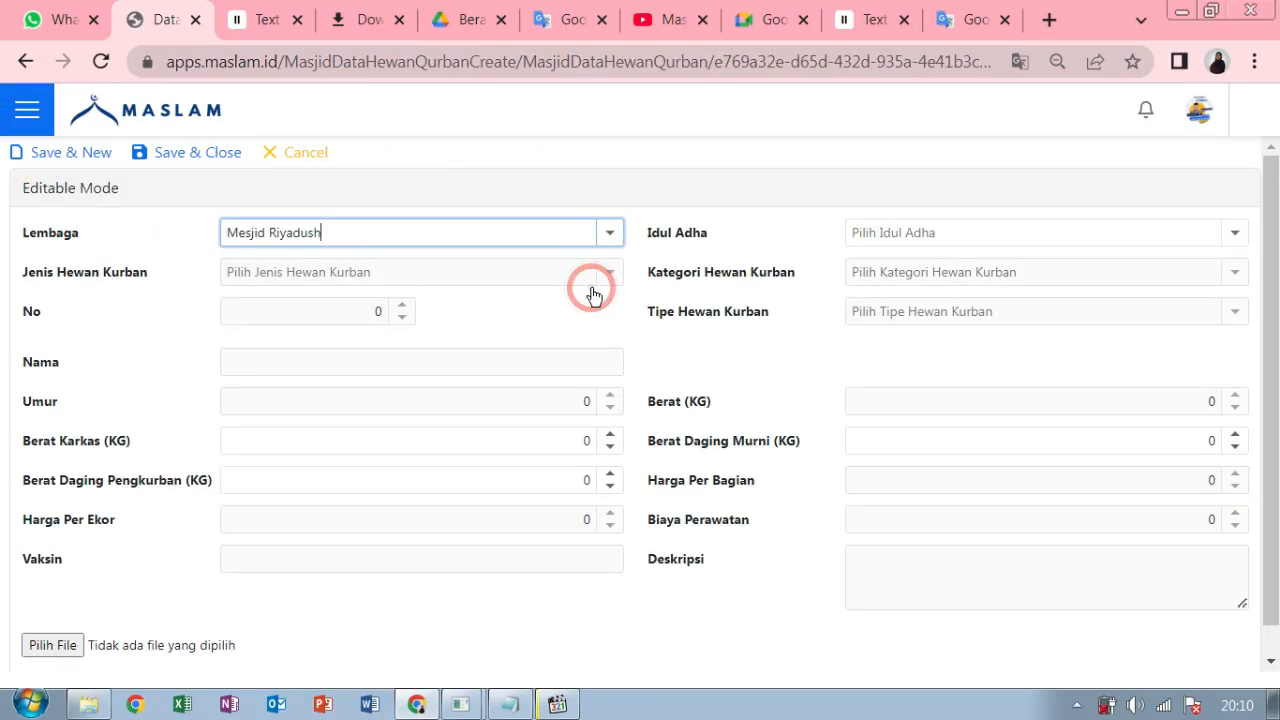
key(Tab)
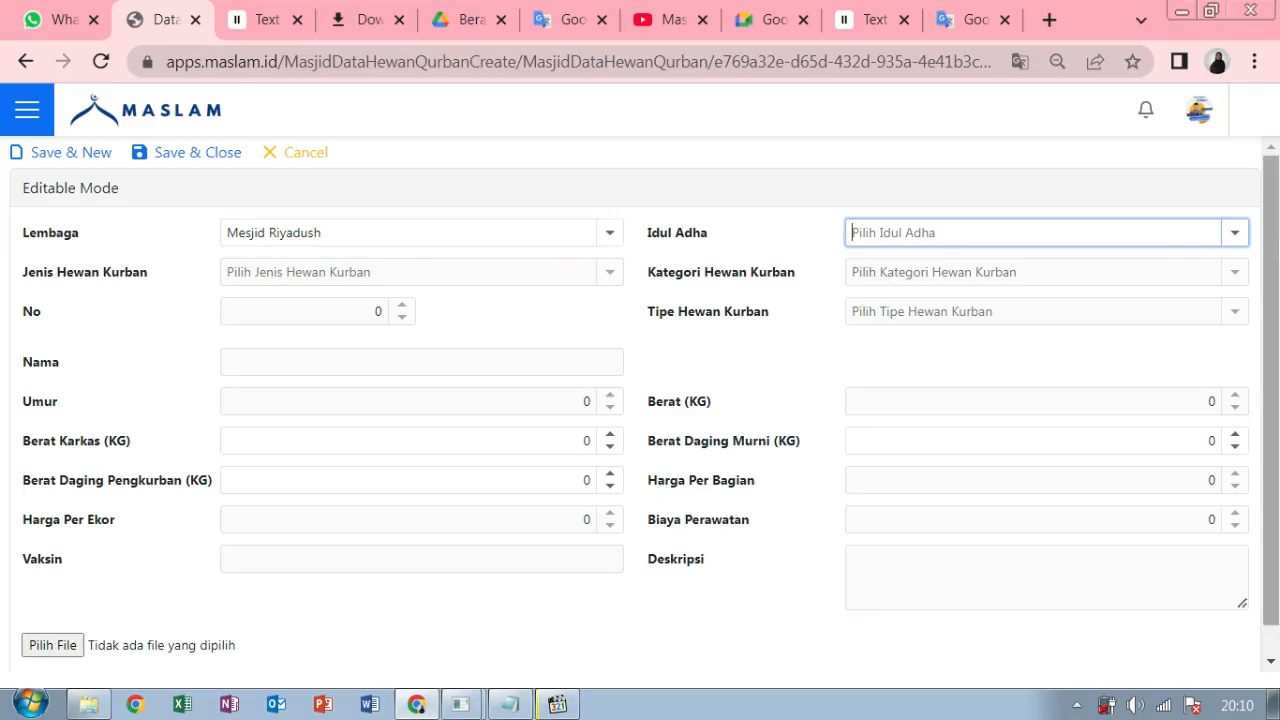
click(1243, 245)
click(1242, 268)
key(Tab)
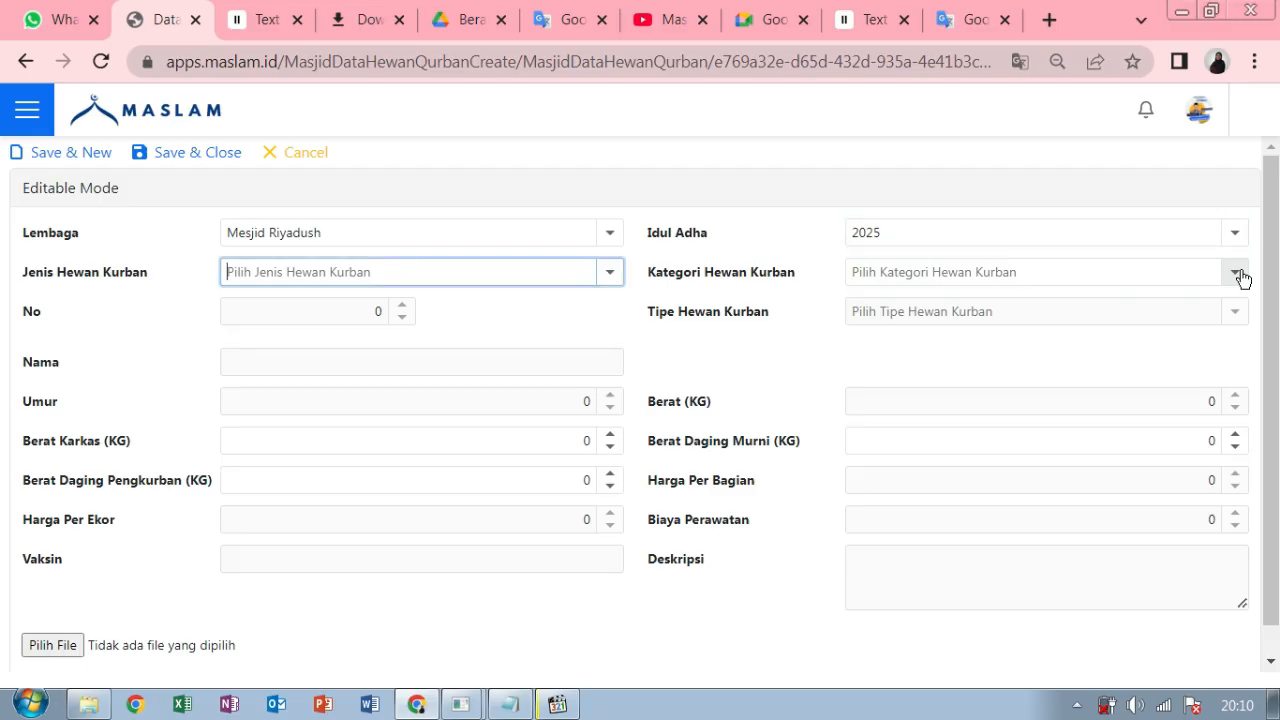
Classify the animal as Jenis Sapi, Kategori Limosin and Tipe Grade-A, and set its No to 3
click(609, 280)
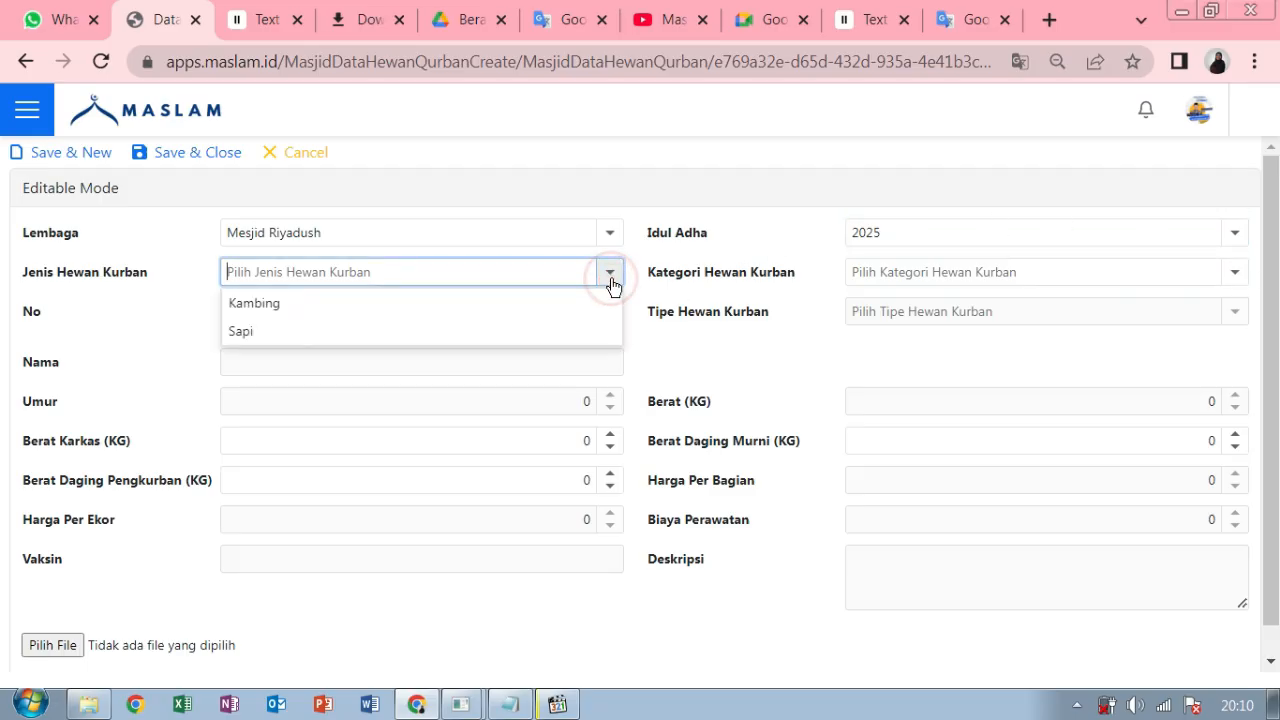
click(584, 340)
key(Tab)
click(1236, 272)
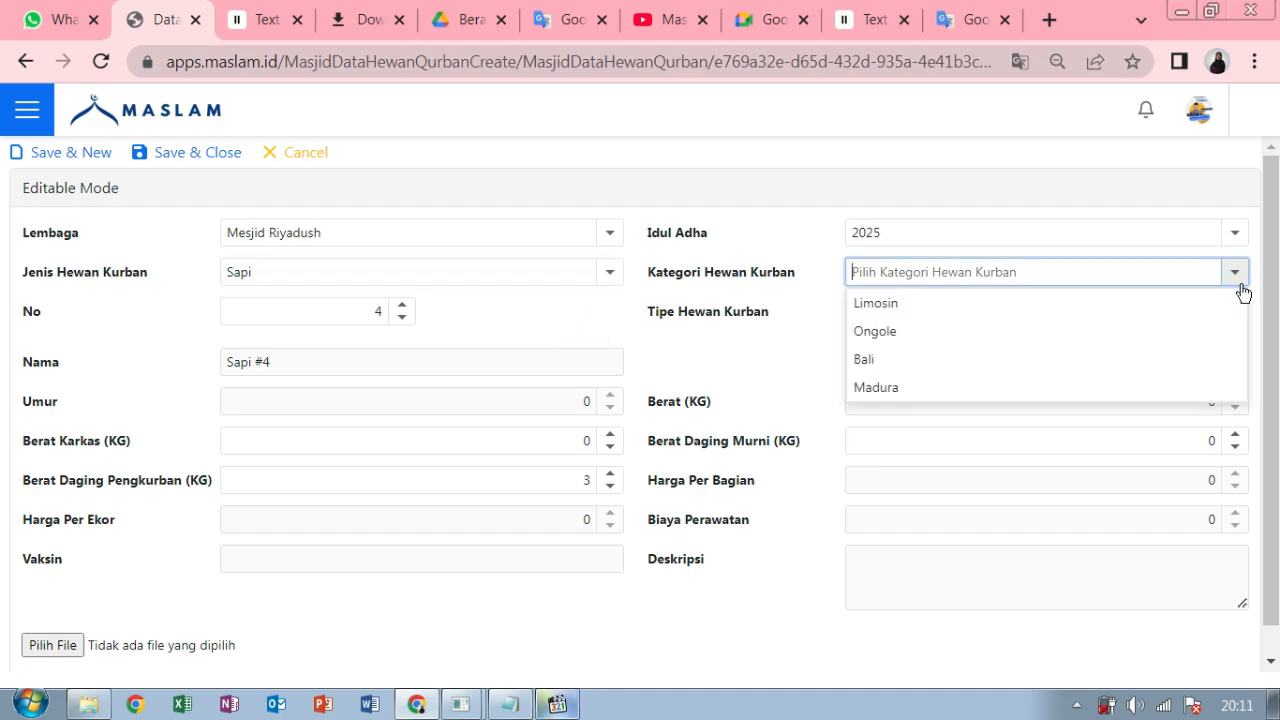
click(1225, 311)
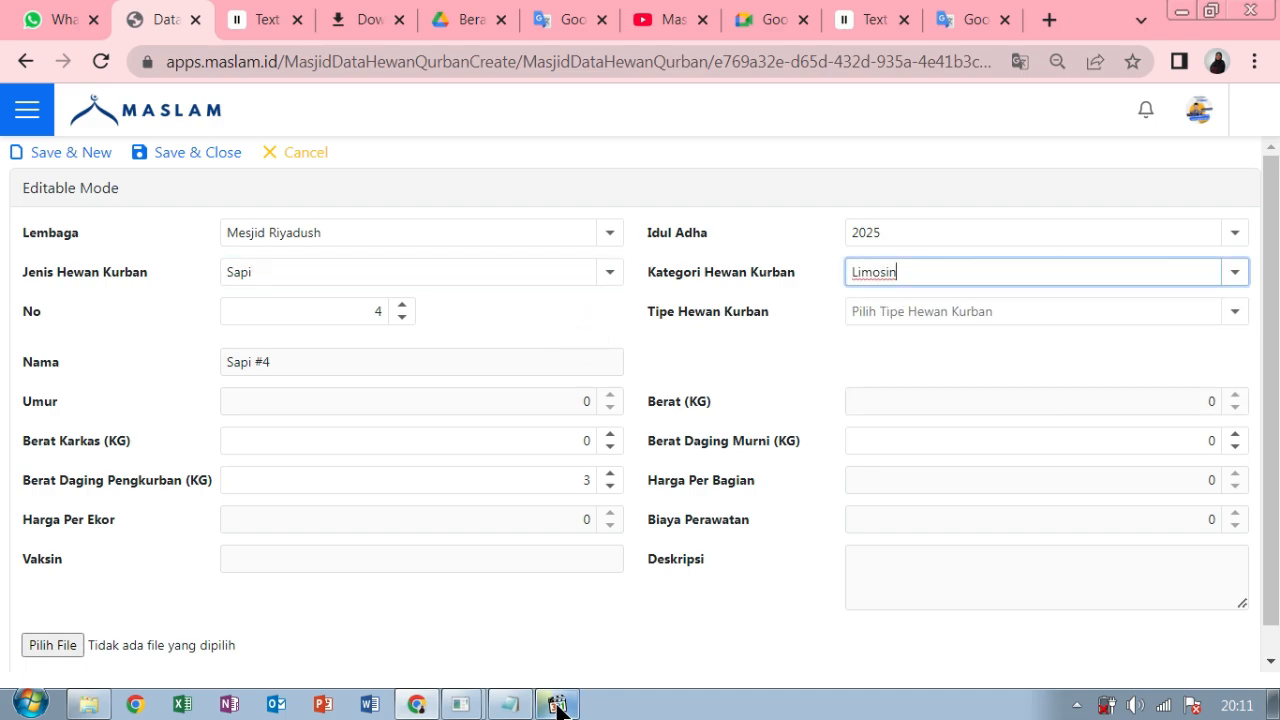
click(402, 317)
click(1234, 314)
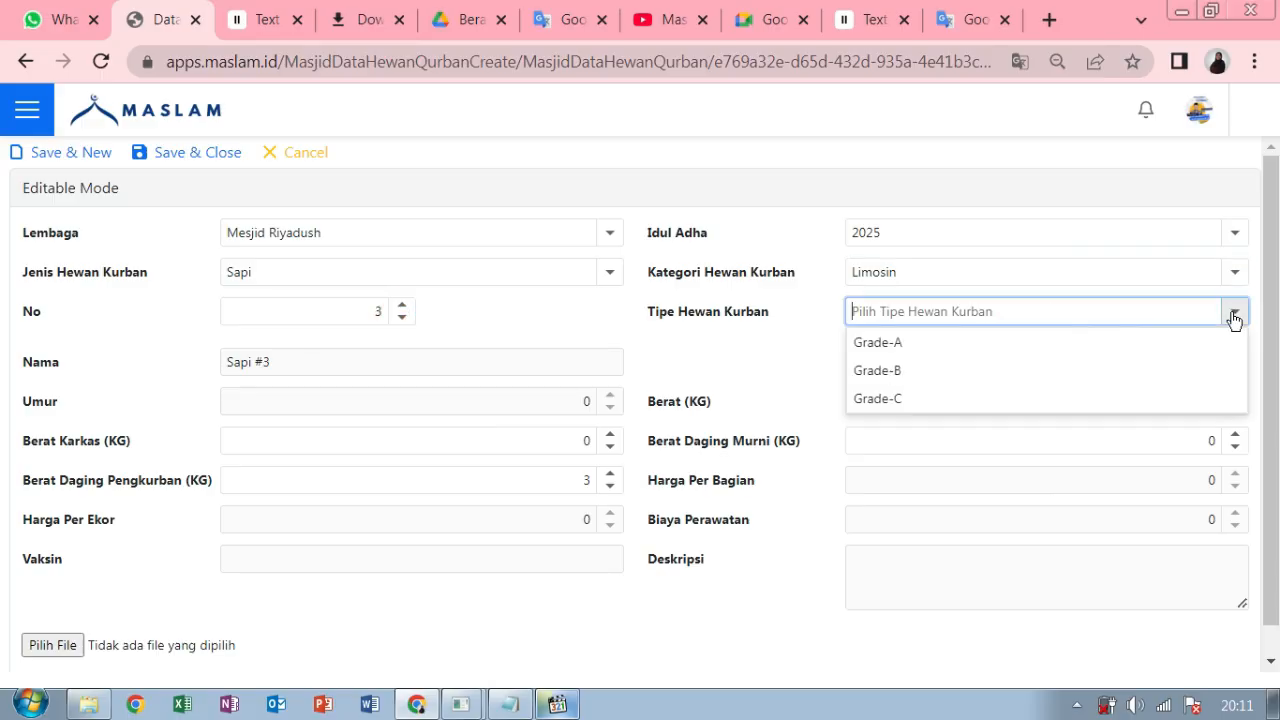
click(1227, 343)
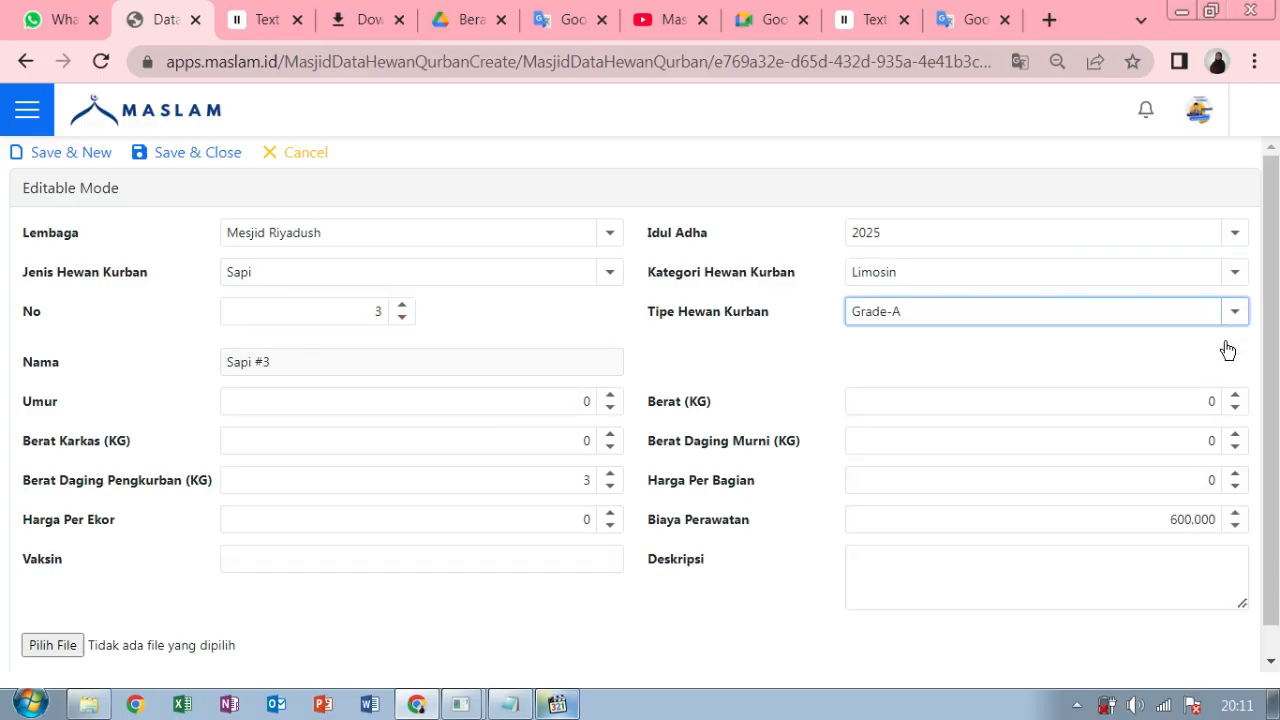
Set the animal's Umur to 3 and its Berat to 500 KG
key(Tab)
key(Tab)
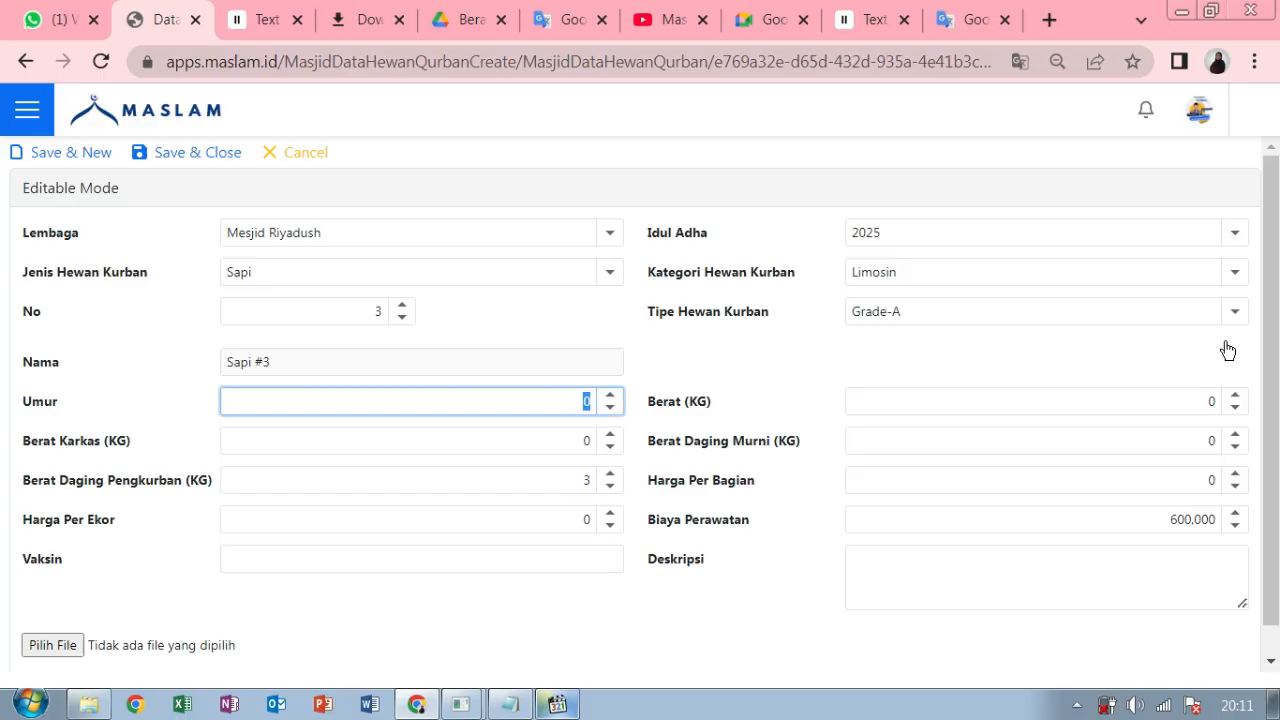
text(3)
key(Tab)
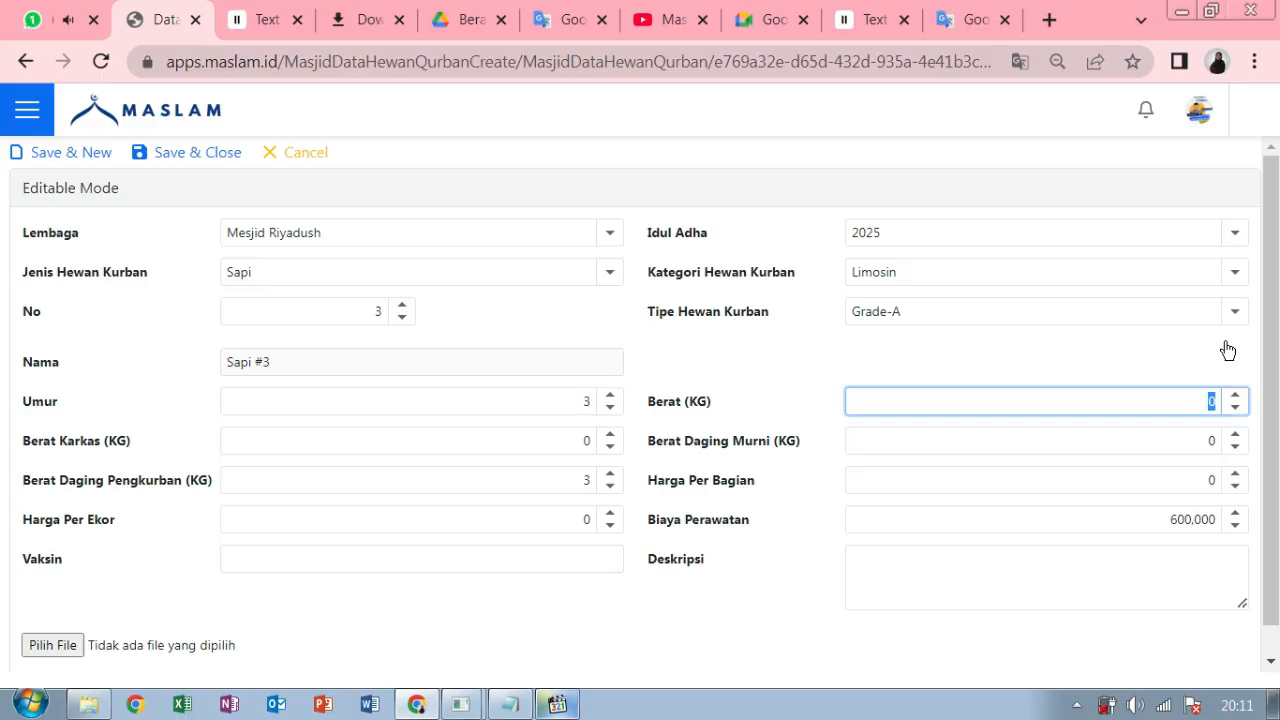
text(500)
key(Tab)
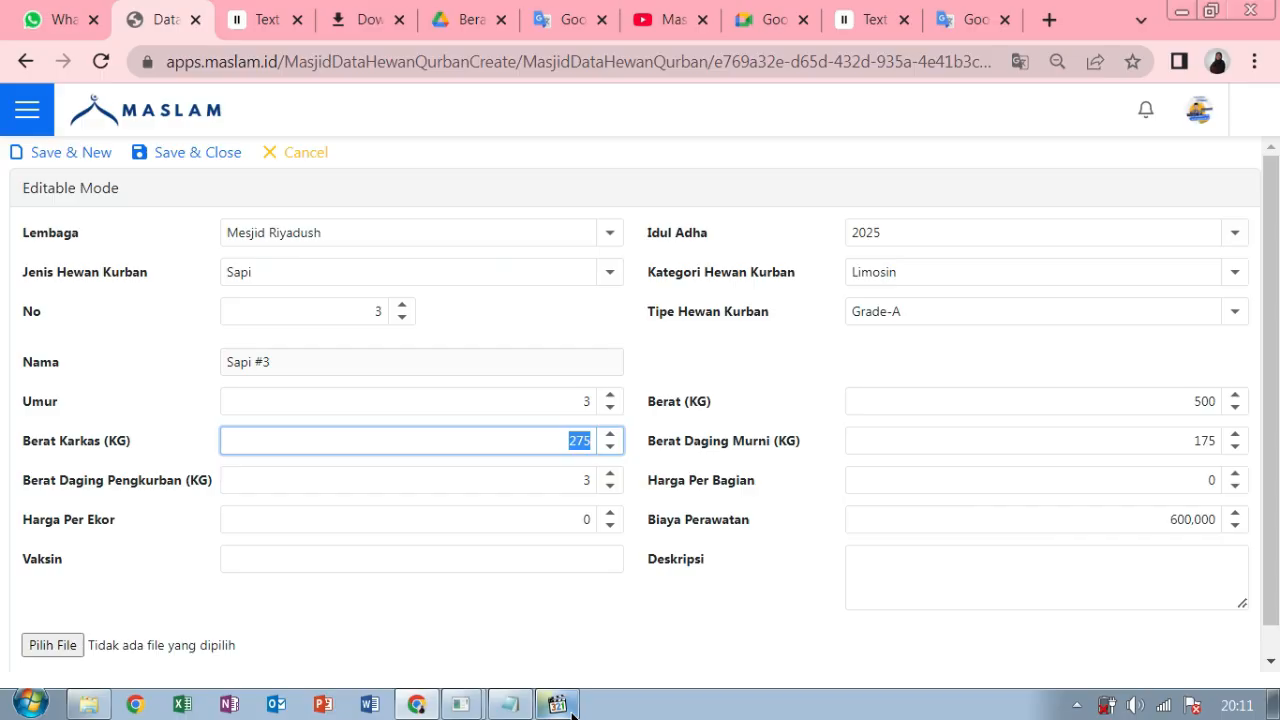
Set Harga Per Bagian to 4,500,000, keeping the calculated carcass and meat weights
key(Tab)
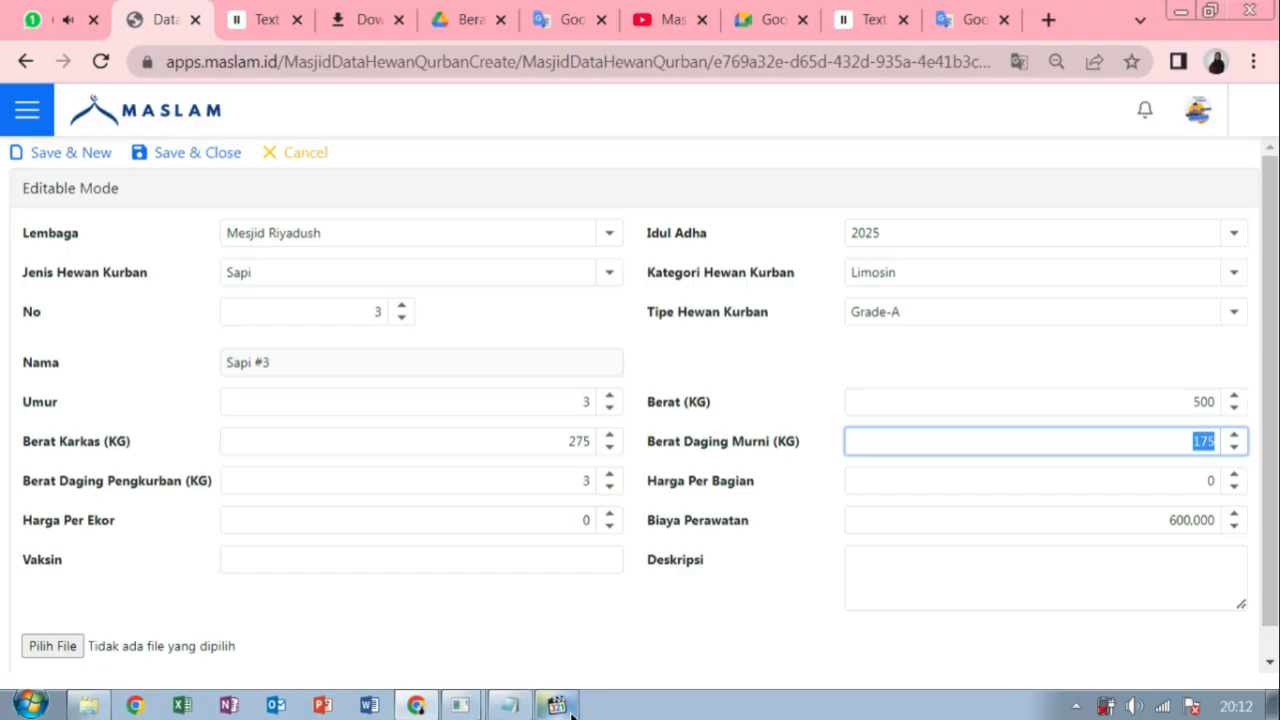
key(Tab)
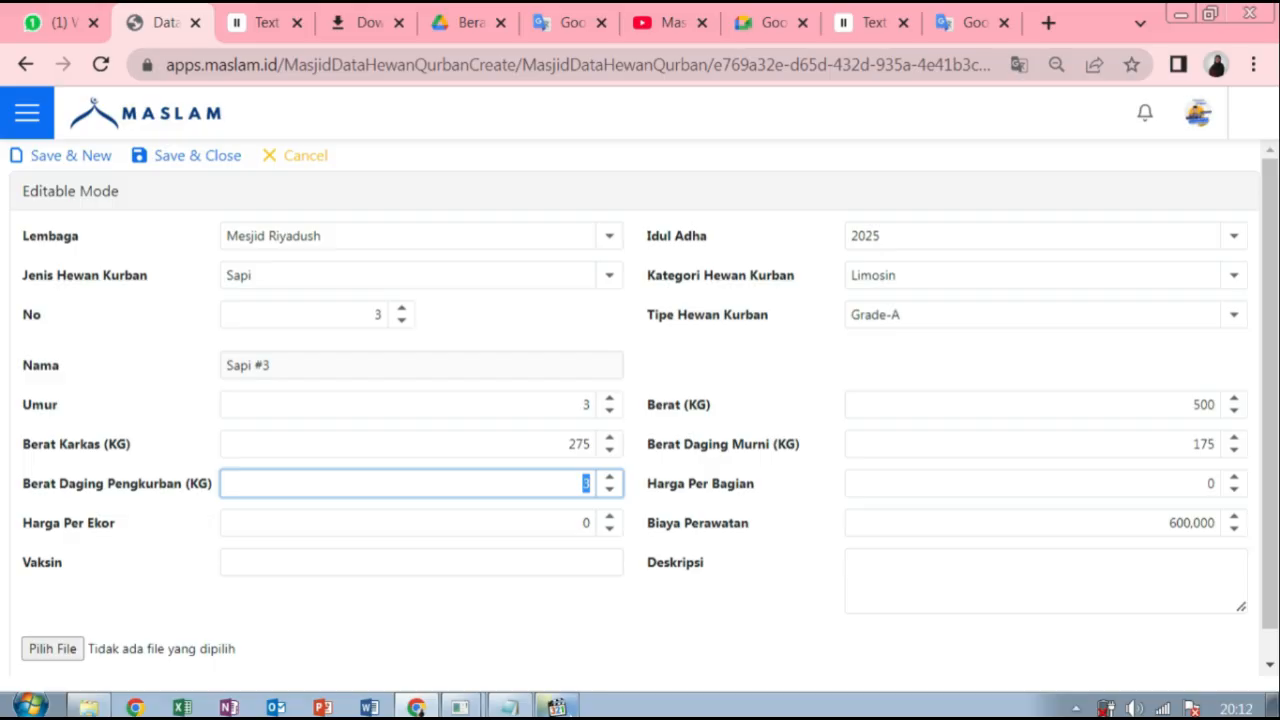
key(Tab)
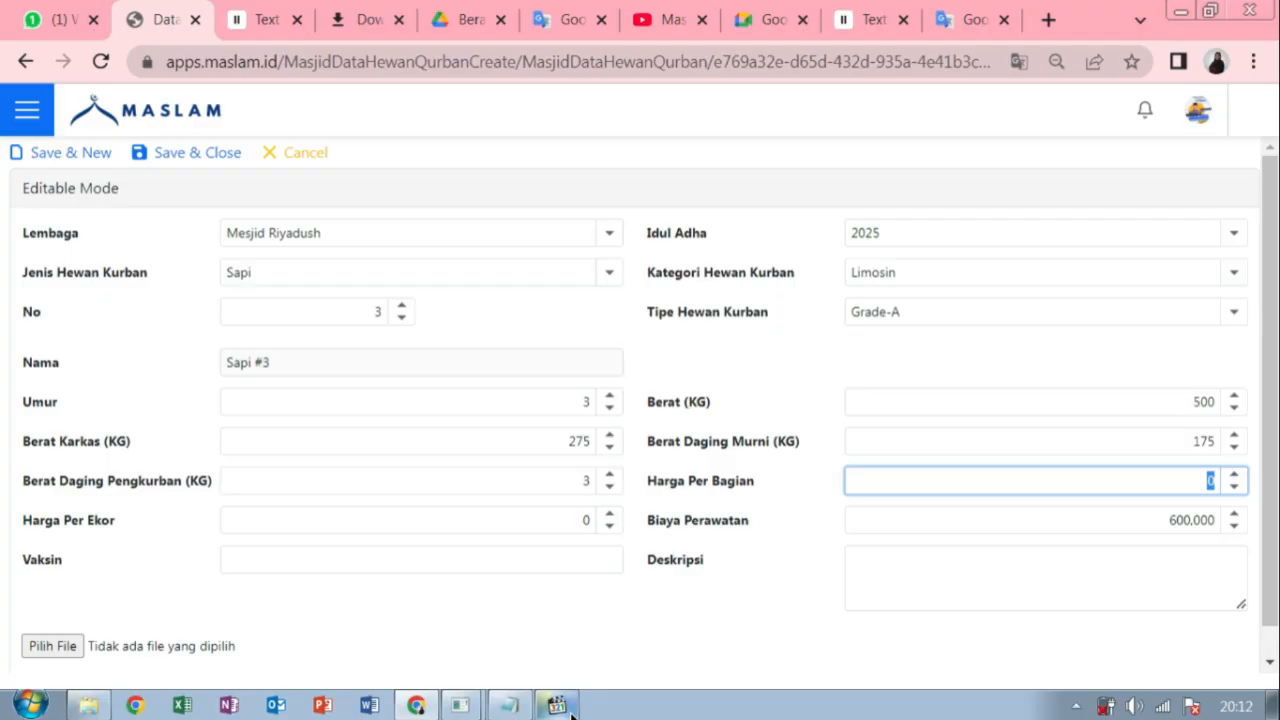
text(4,500,)
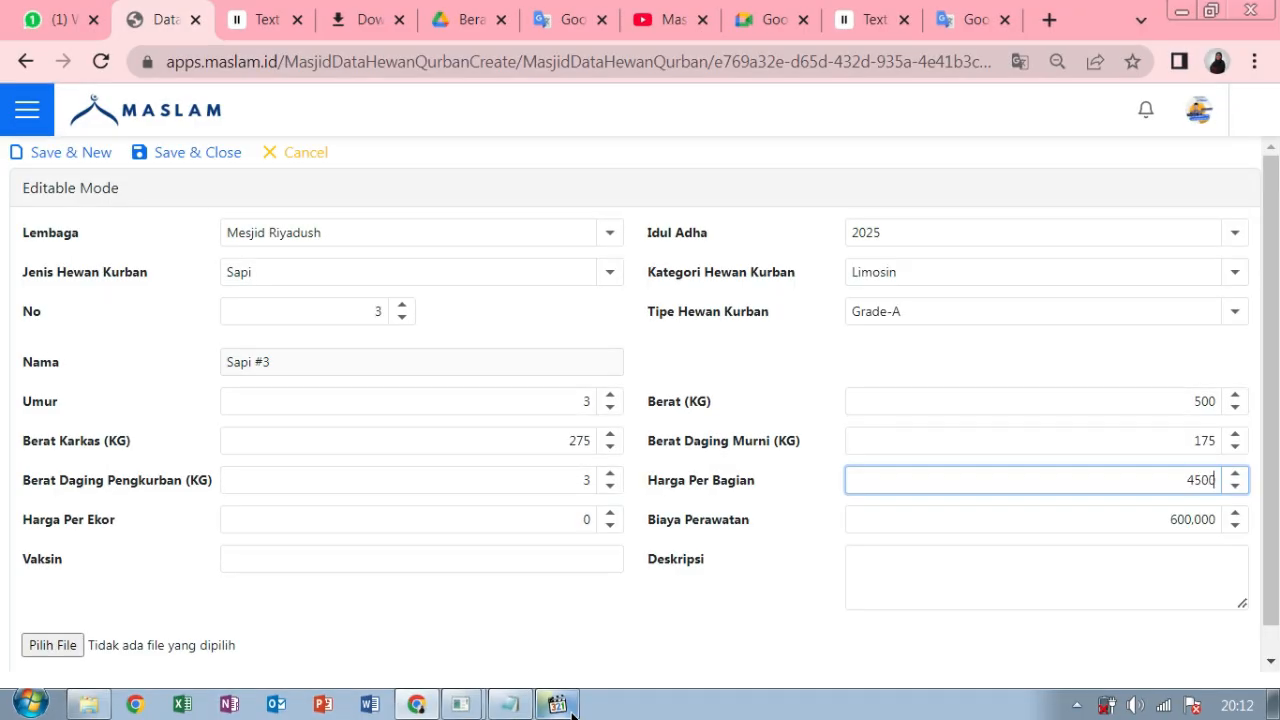
text(000)
key(Tab)
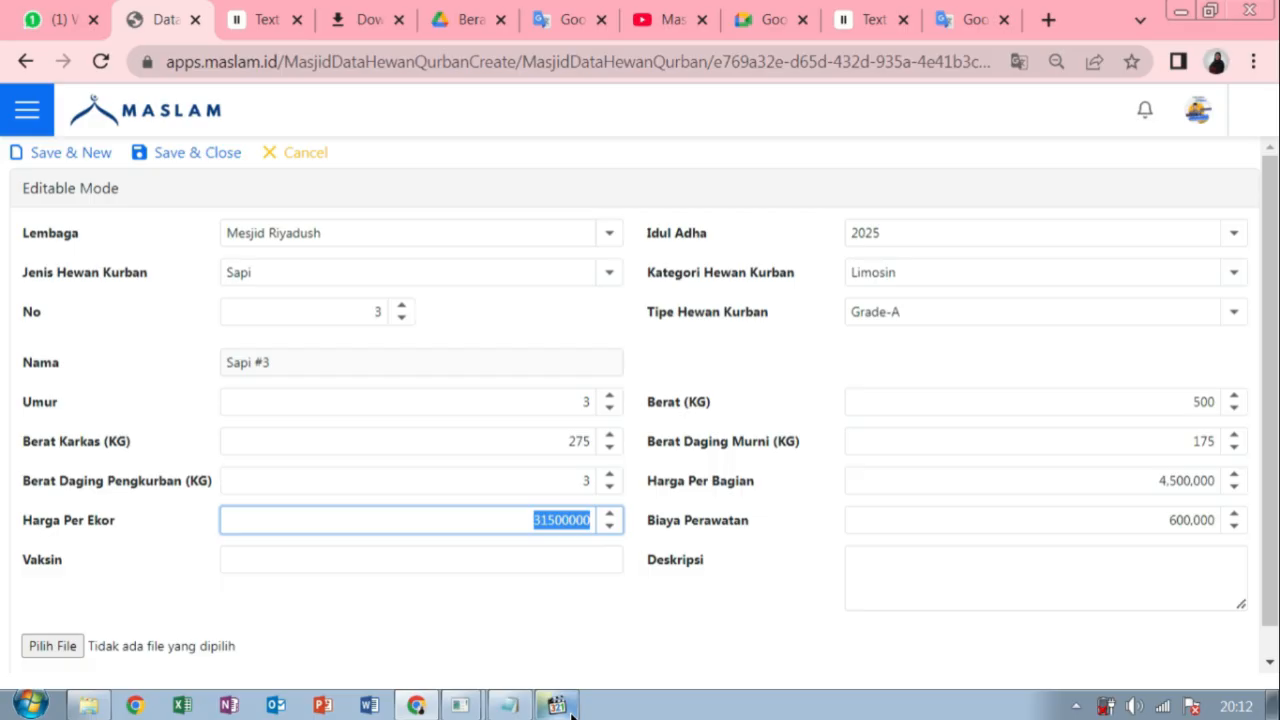
Enter "sudah divaksin oleh dinas kesehatan" as the Vaksin information
key(Tab)
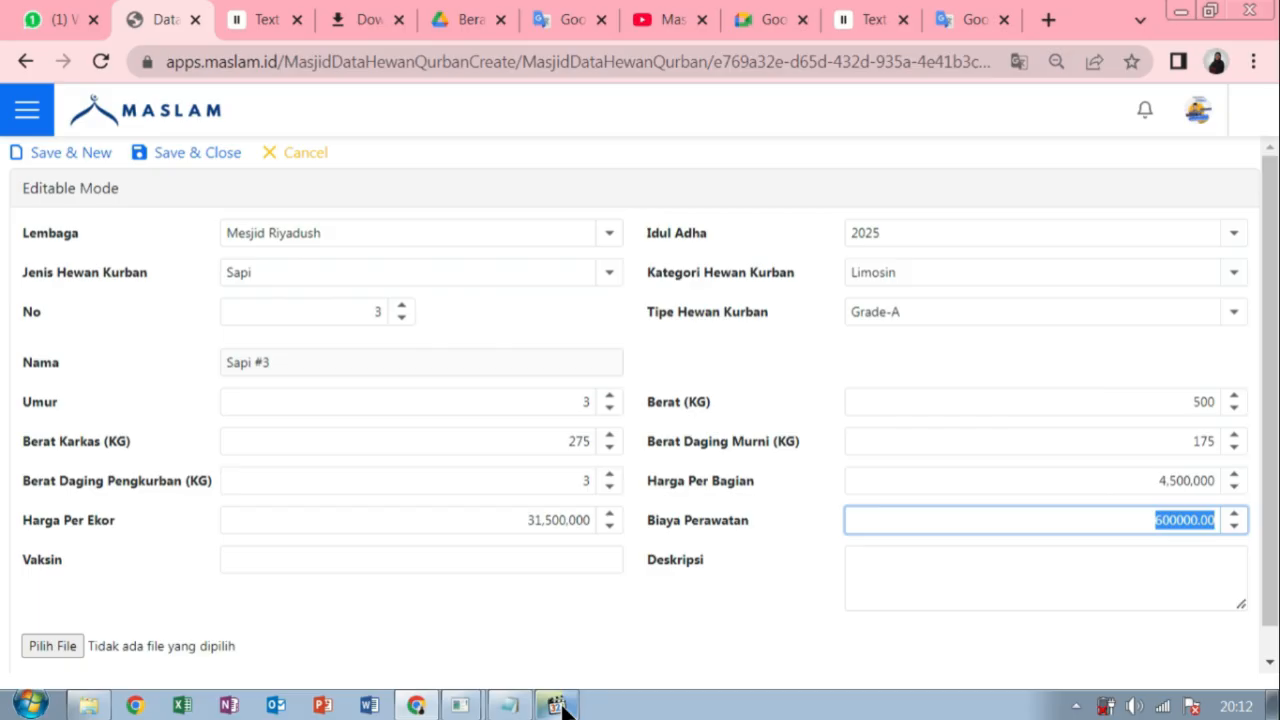
key(Tab)
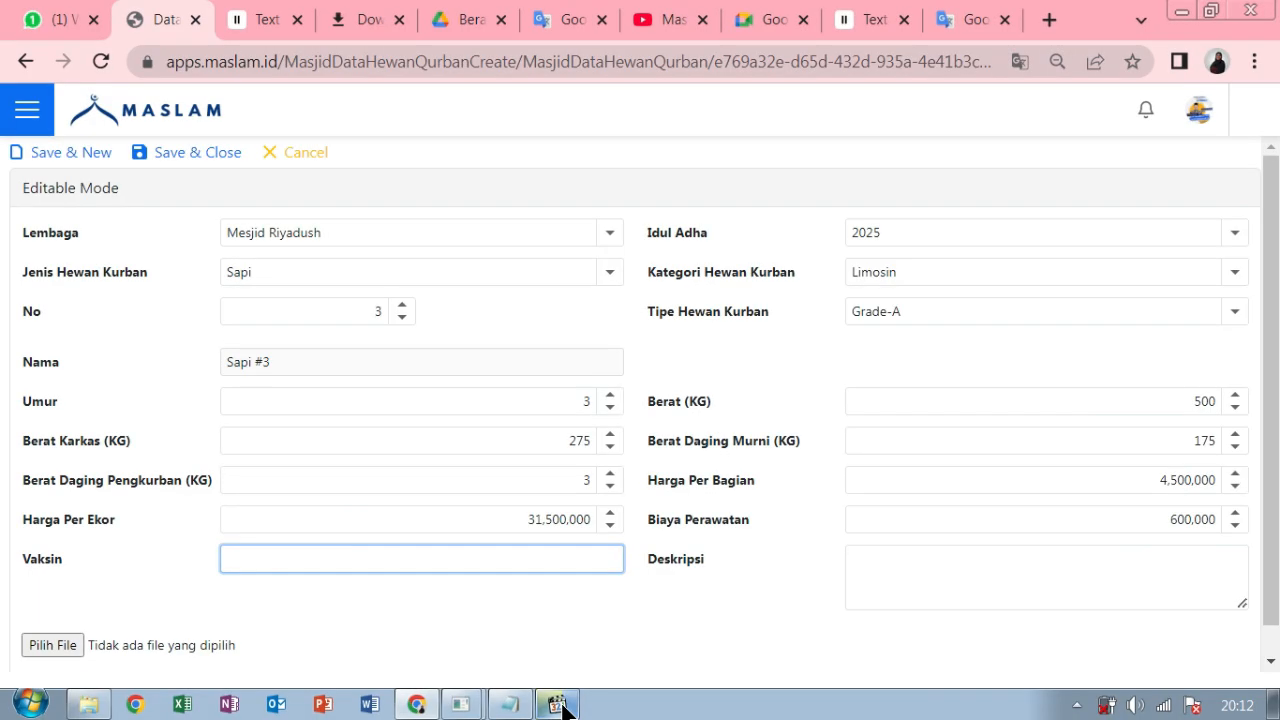
text(sudah divaksin oleh)
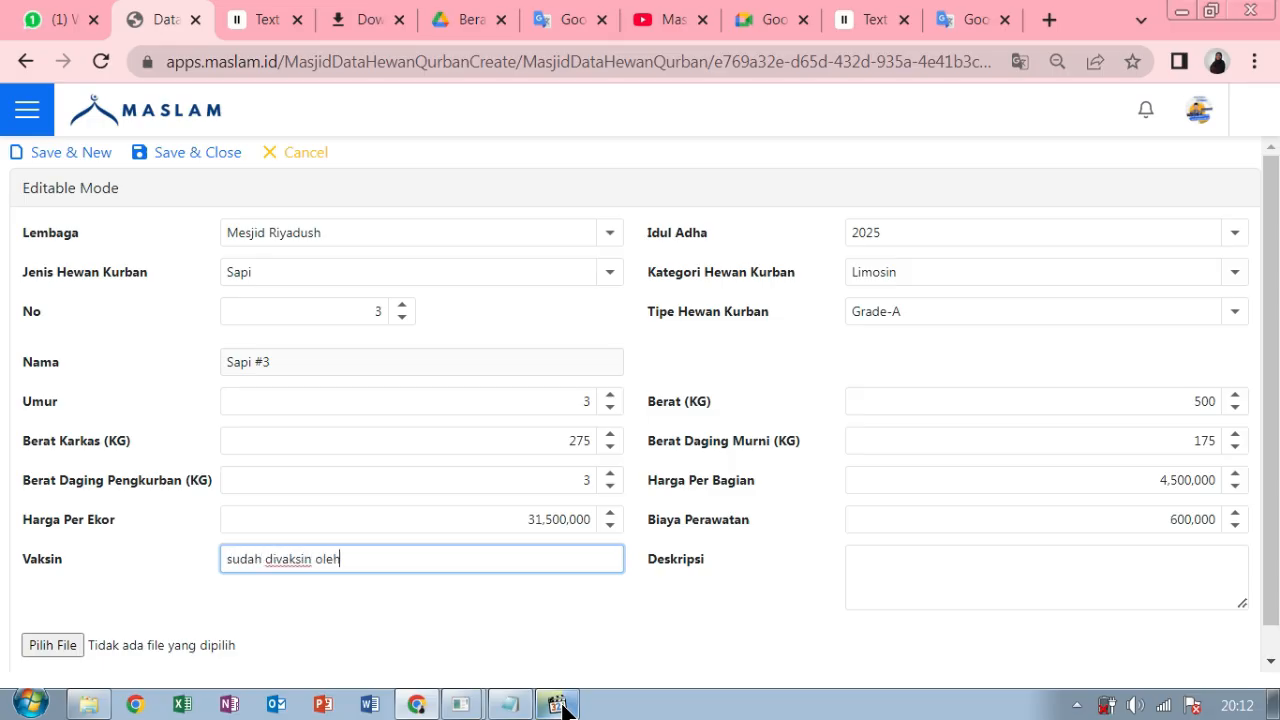
text( dinas kesehatan)
Fill in the Deskripsi with "Sapi Grade-A, sehat bugar, bertubuh kekar dan berwarna coklat muda"
click(1183, 565)
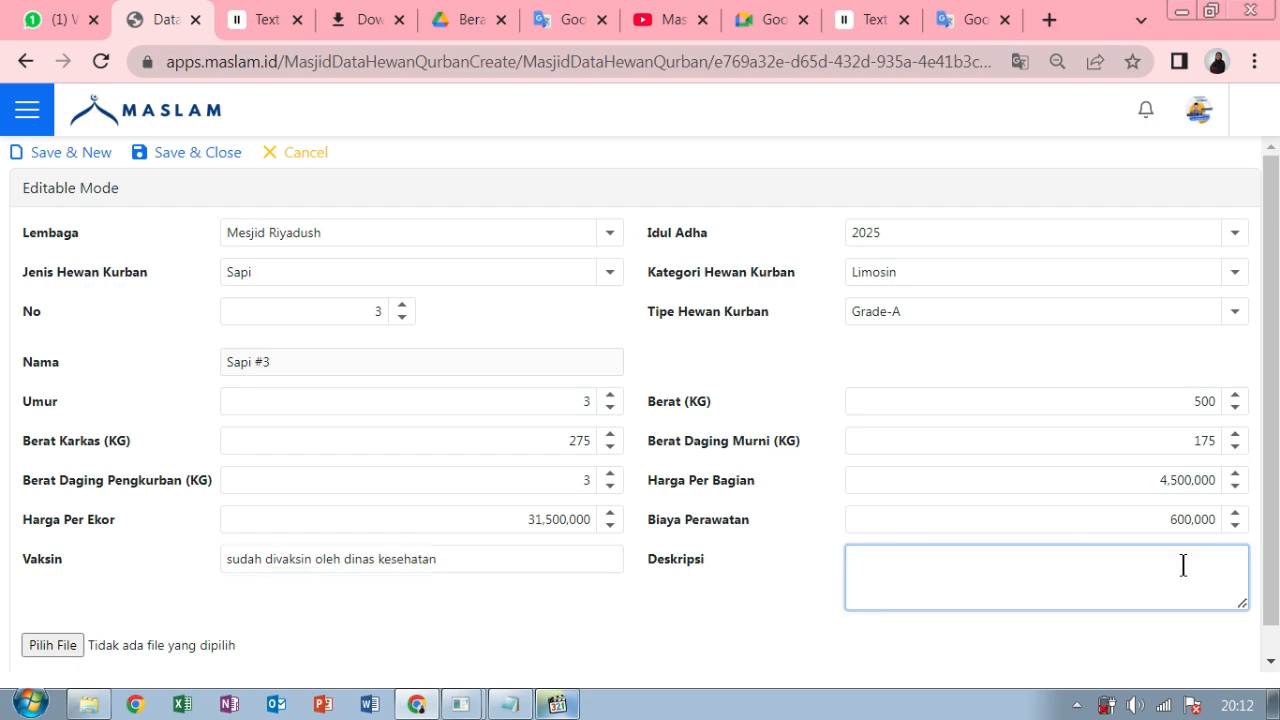
text(Sapi Grade-A, sehat buga)
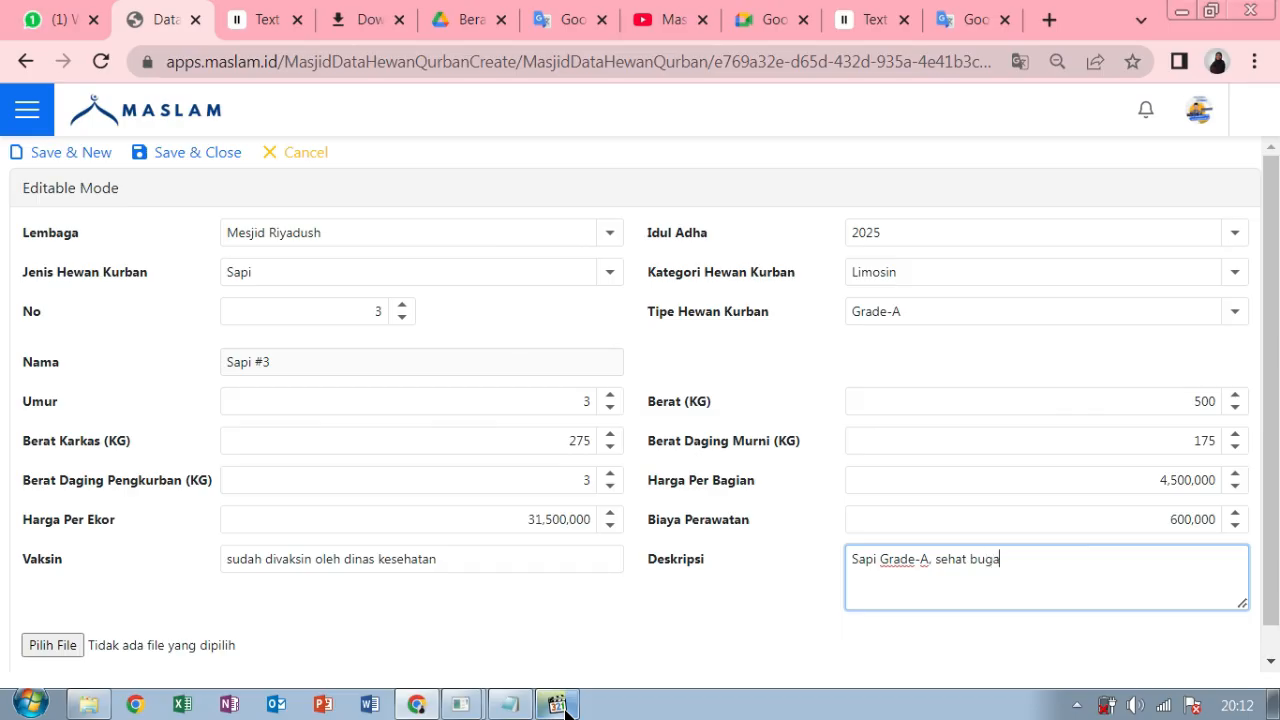
text(r, bertubuh kekar da)
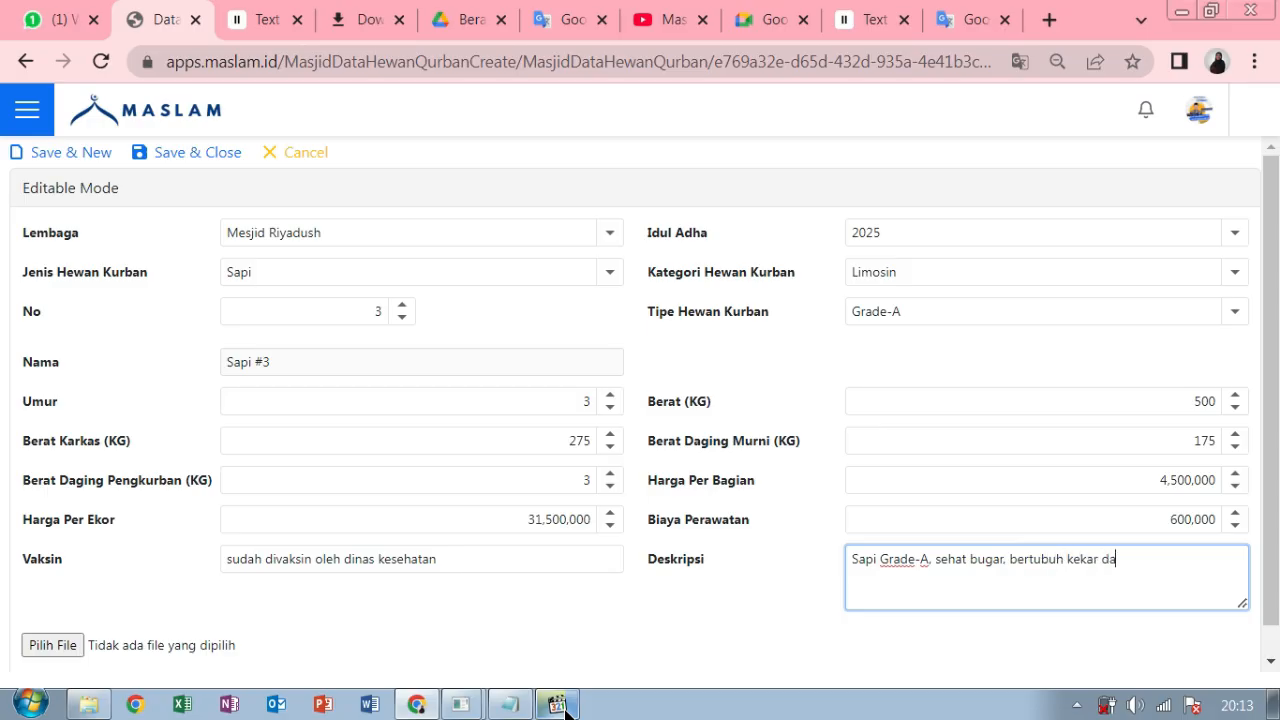
text(n berwarna coklat muda)
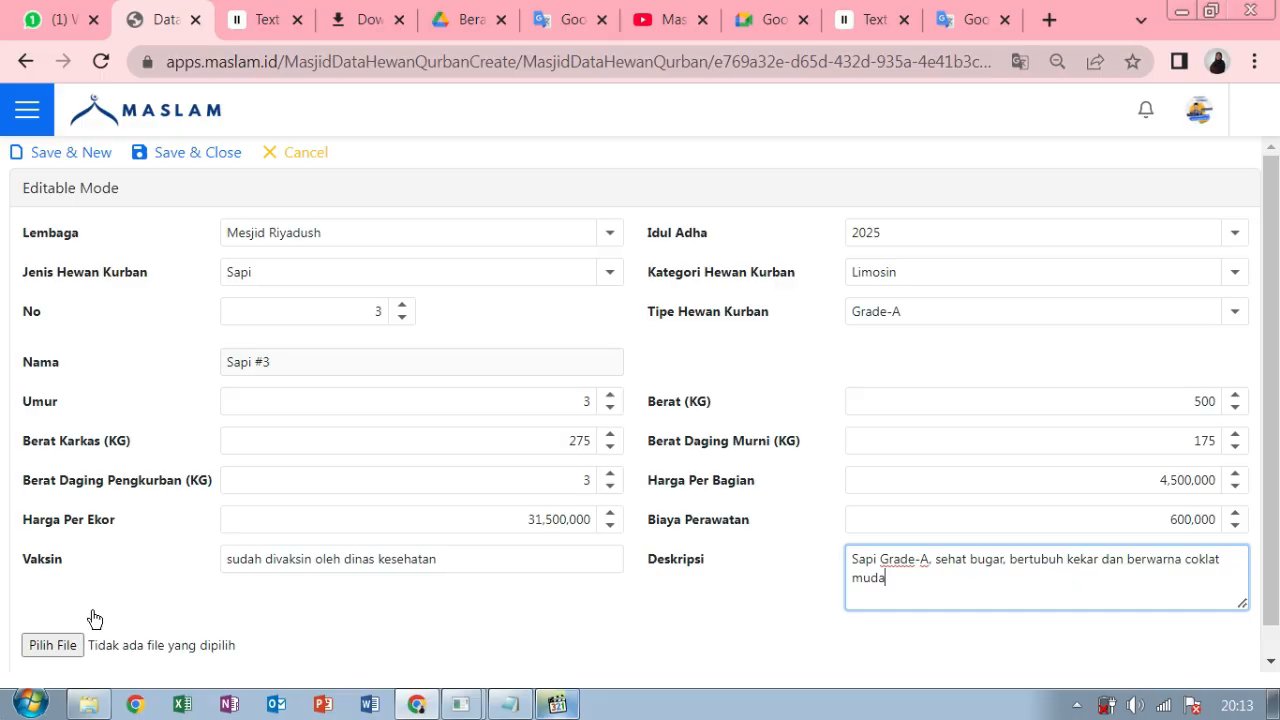
Find limosin.png in the Downloads folder by searching for "limo" and attach it as the animal's photo
click(73, 645)
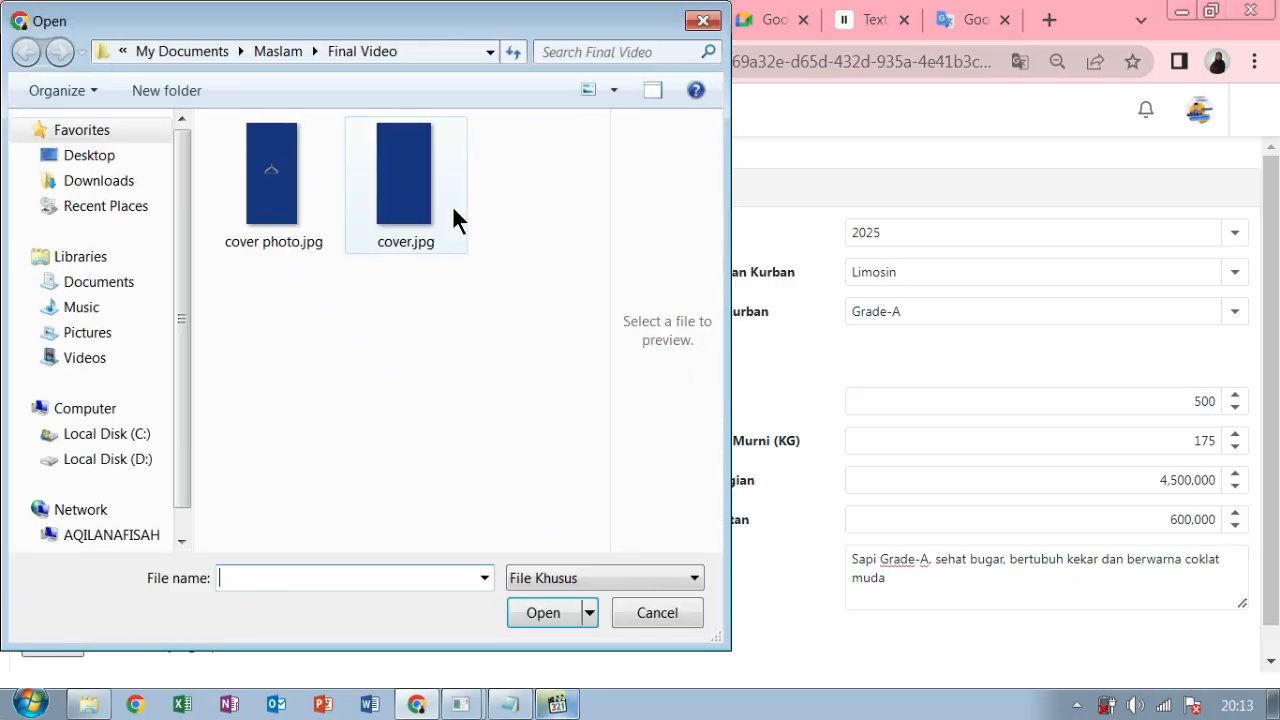
click(141, 189)
click(571, 51)
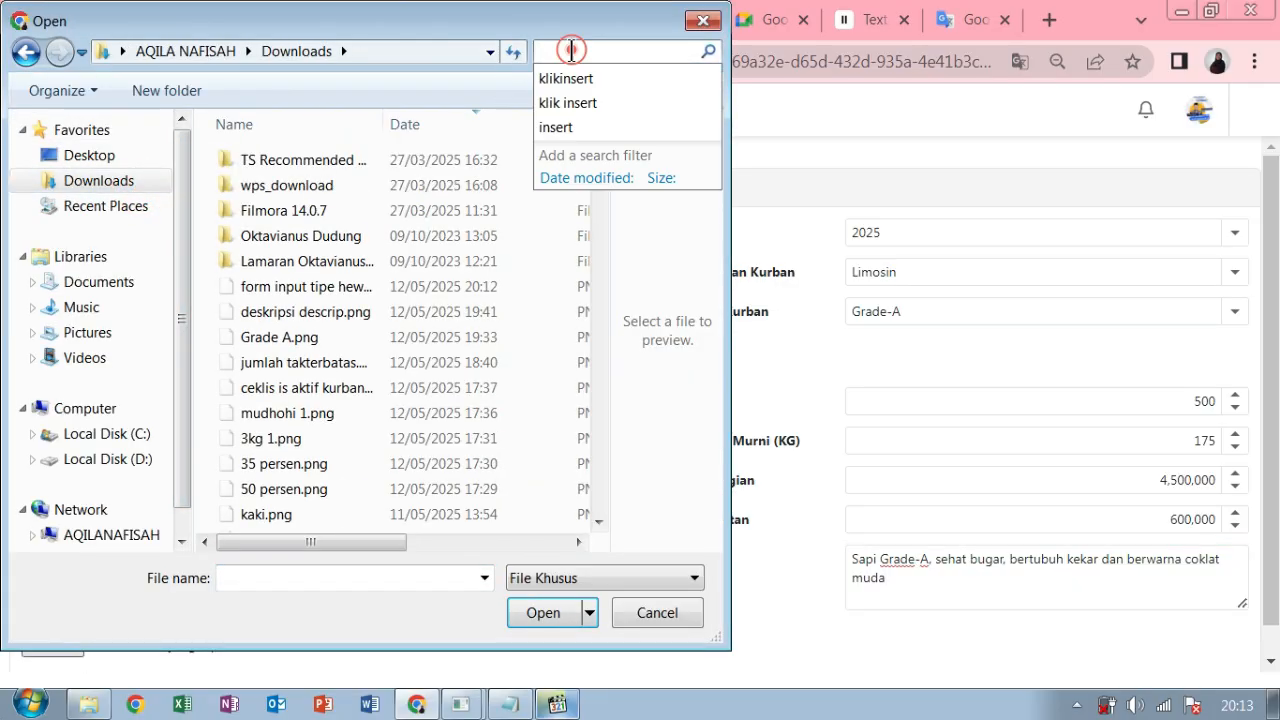
text(limo)
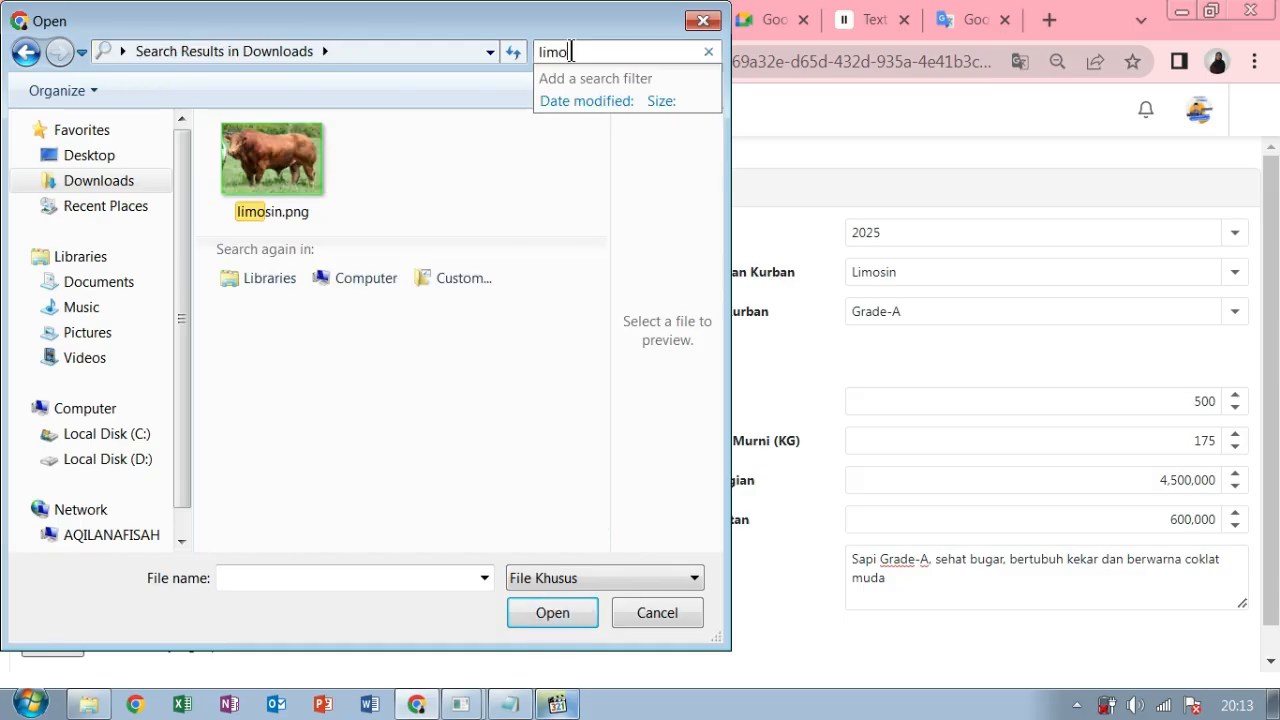
click(262, 170)
click(540, 614)
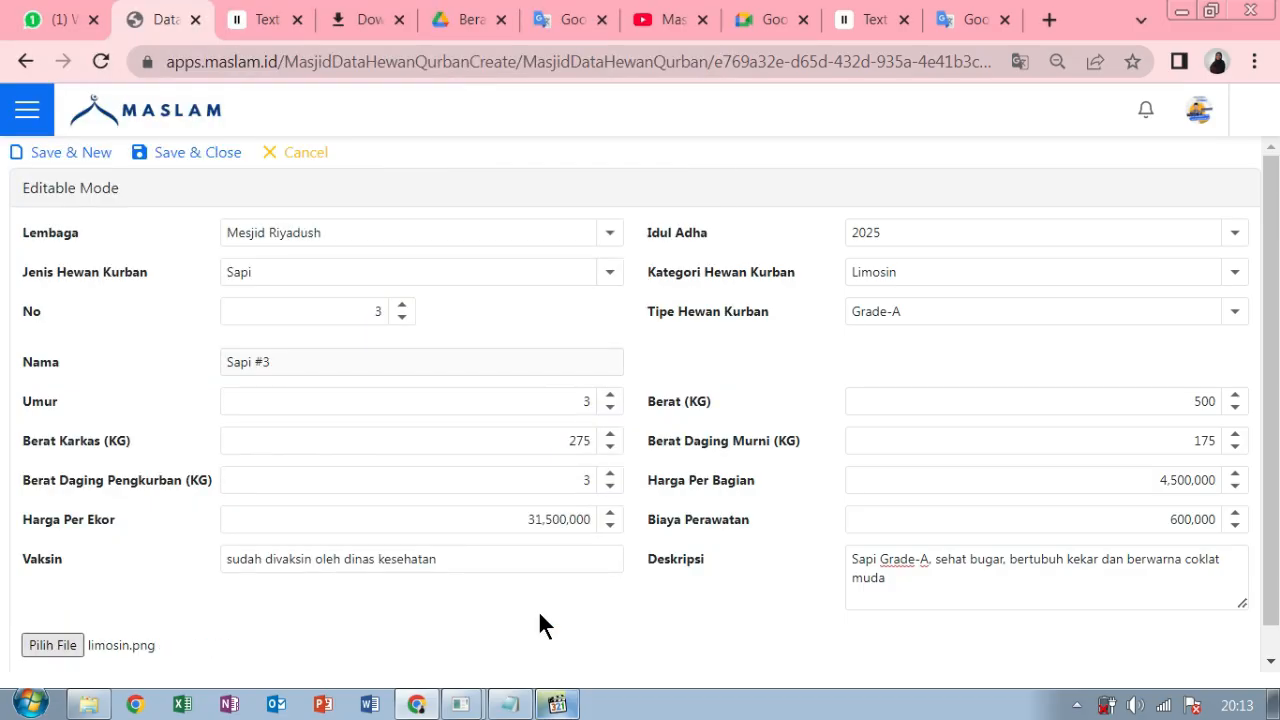
Find the "tampak" images in the Downloads folder and attach tampak 1.png, tampak4.png and tampak2.png as additional photos of the animal
scroll(110, 630, down, 1)
scroll(127, 609, down, 1)
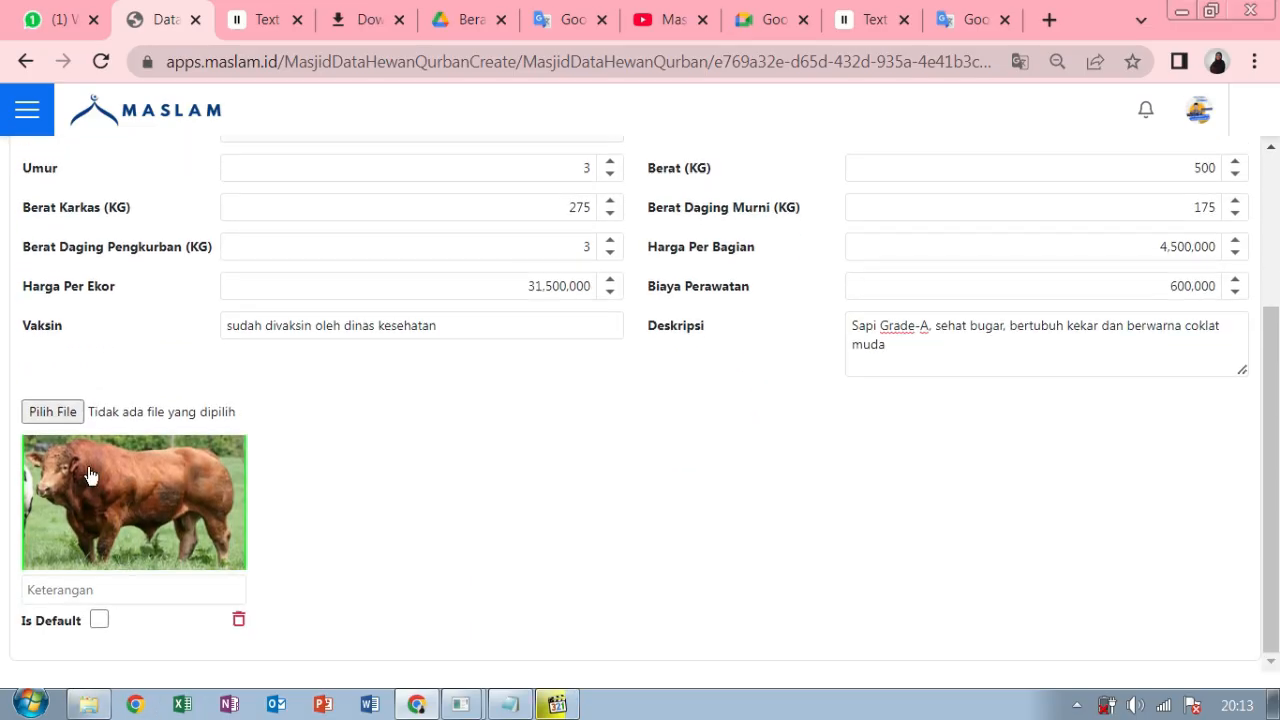
click(59, 408)
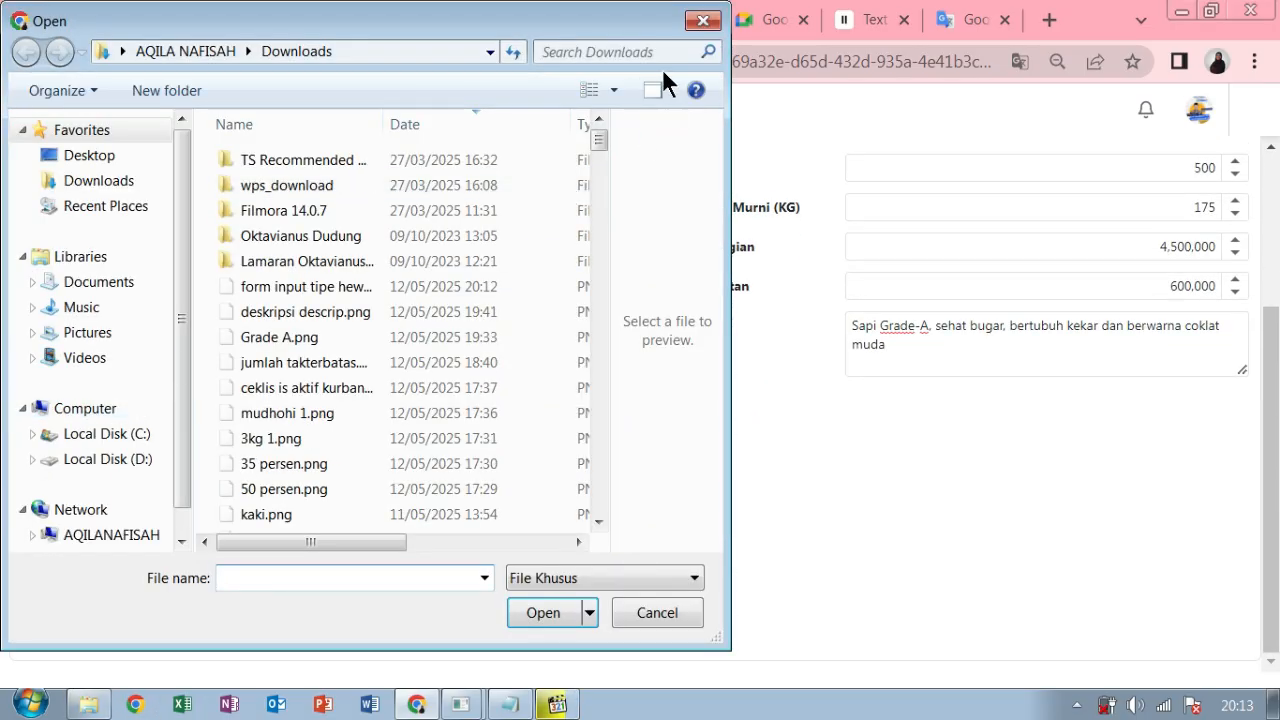
click(657, 52)
text(tampak)
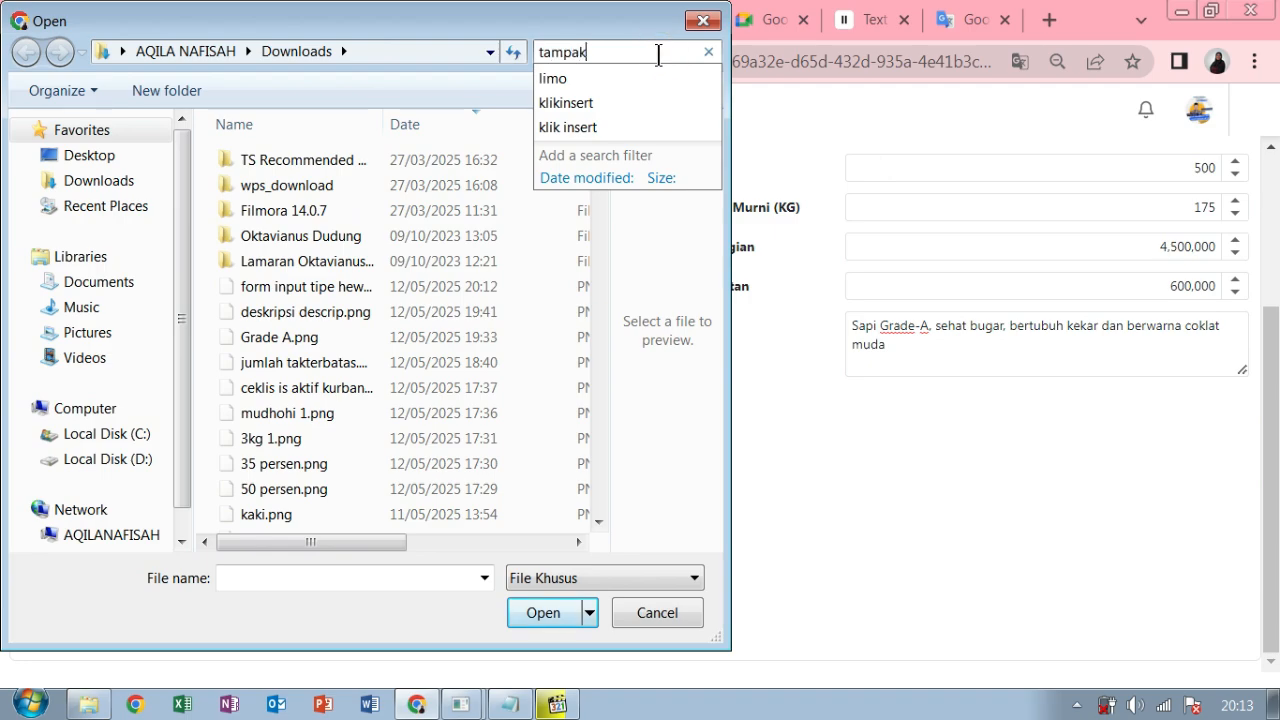
click(314, 155)
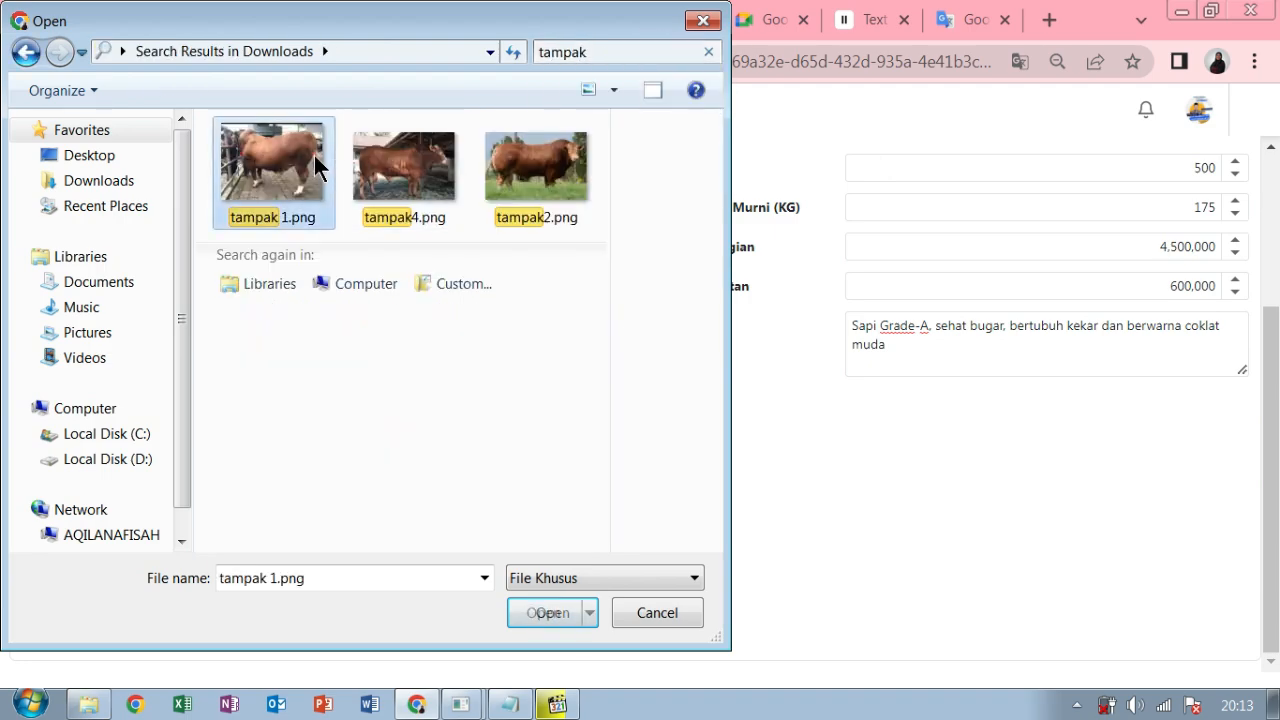
ctrl+click(430, 174)
ctrl+click(535, 170)
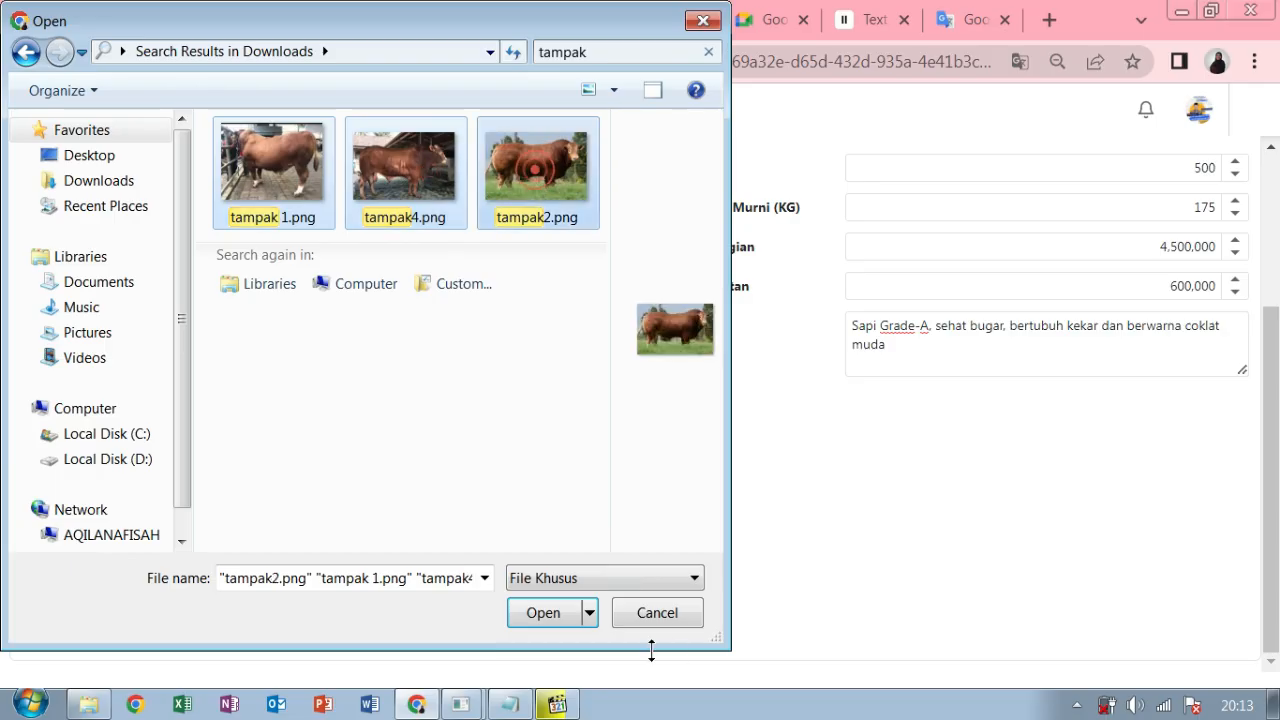
click(543, 612)
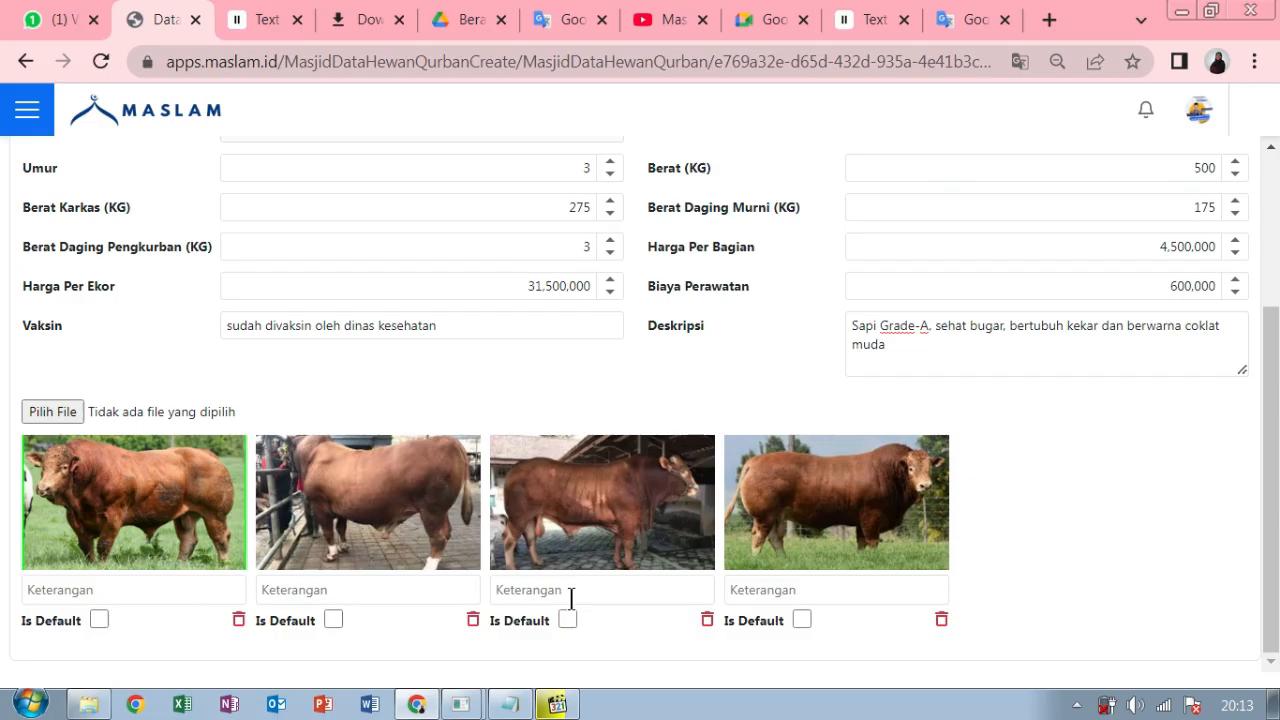
Mark the first photo, limosin.png, as the default, and save and close the record
click(93, 620)
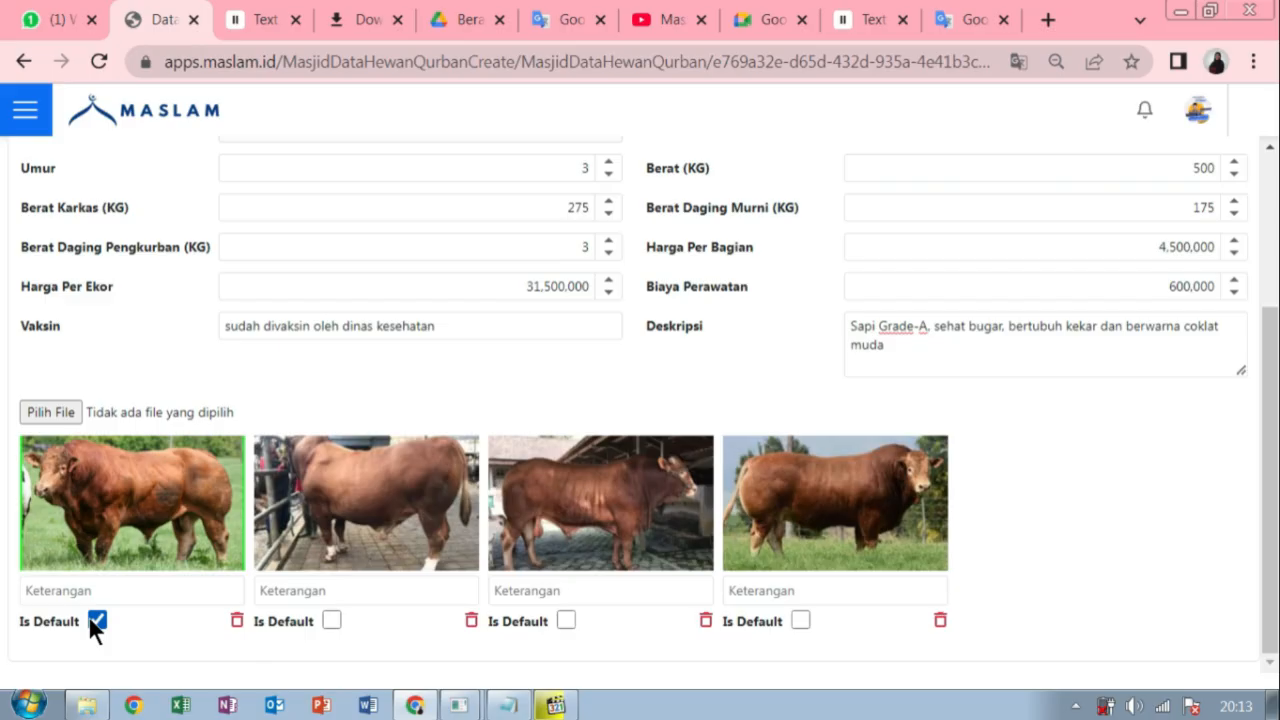
scroll(306, 546, up, 3)
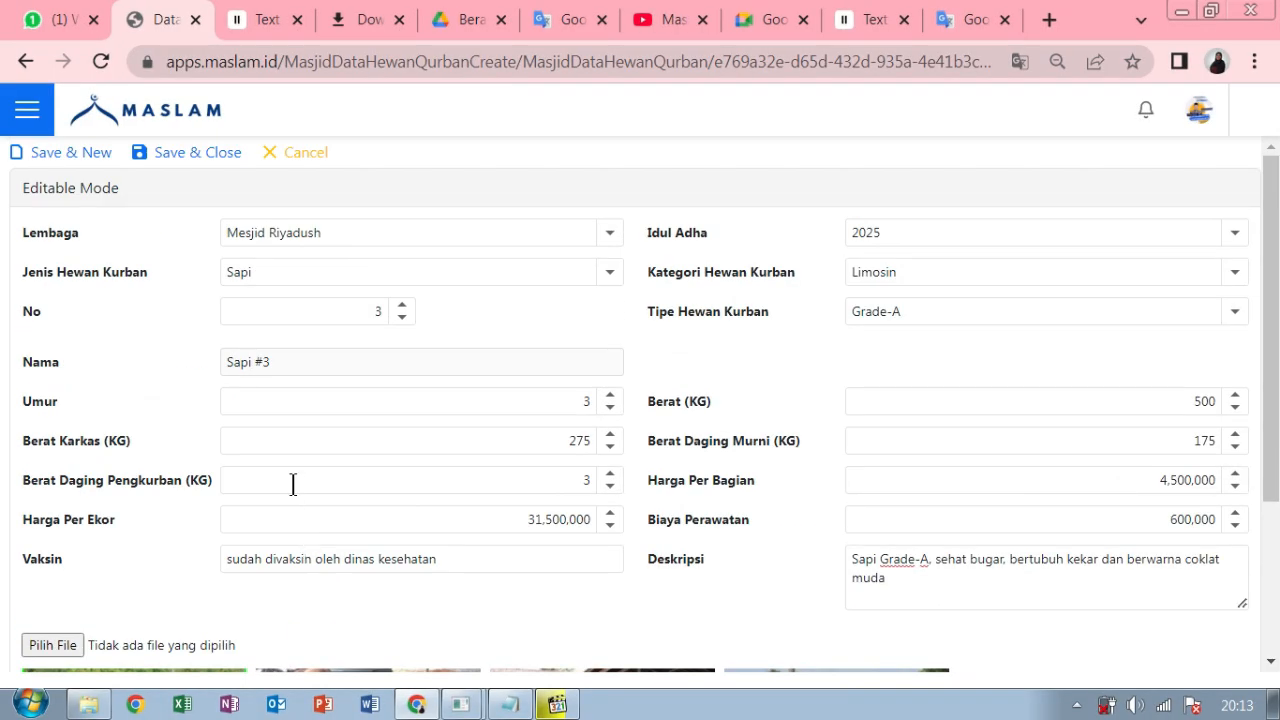
click(223, 155)
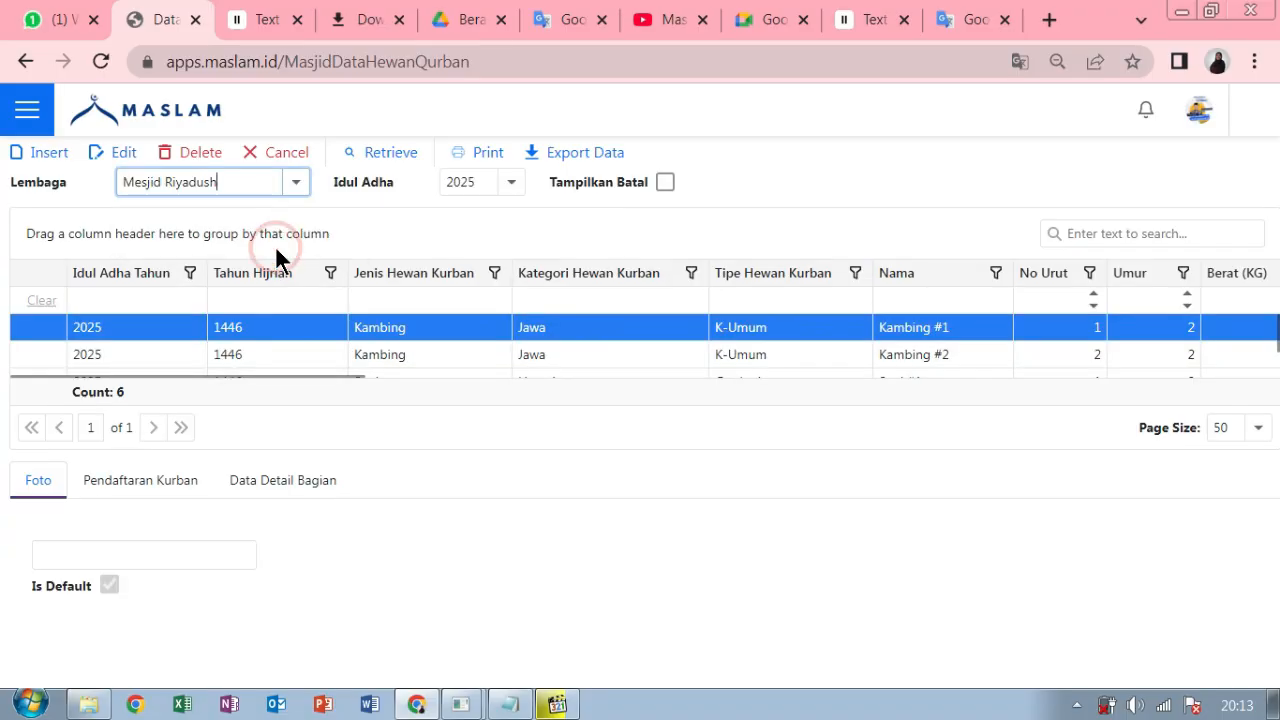
Select the last Sapi #3 record in the list and review its Data Detail Bagian entries
scroll(494, 320, down, 3)
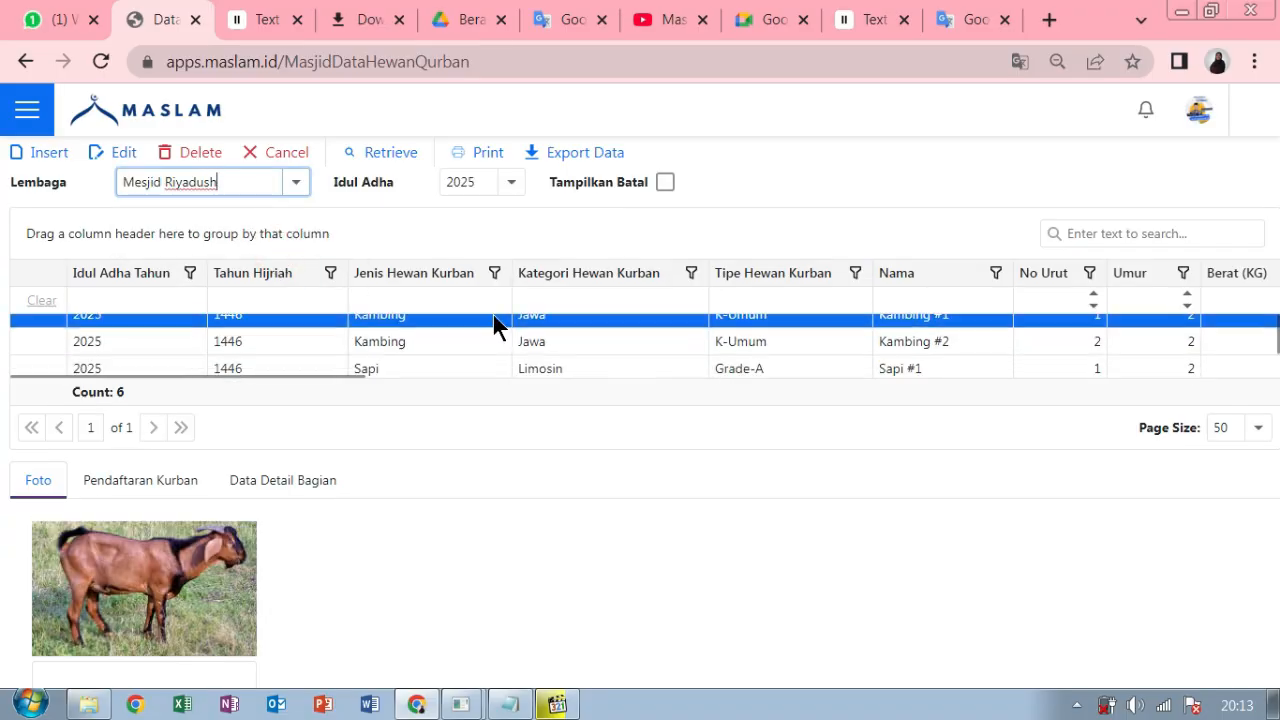
click(454, 364)
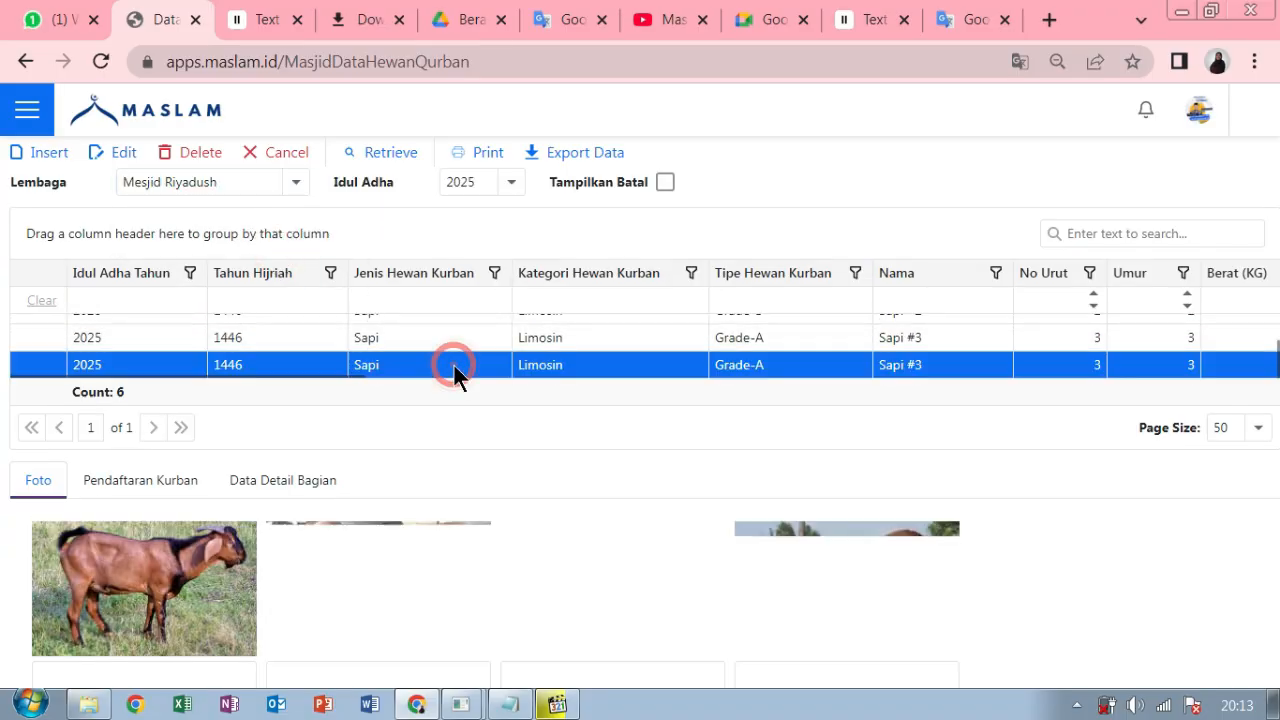
click(248, 478)
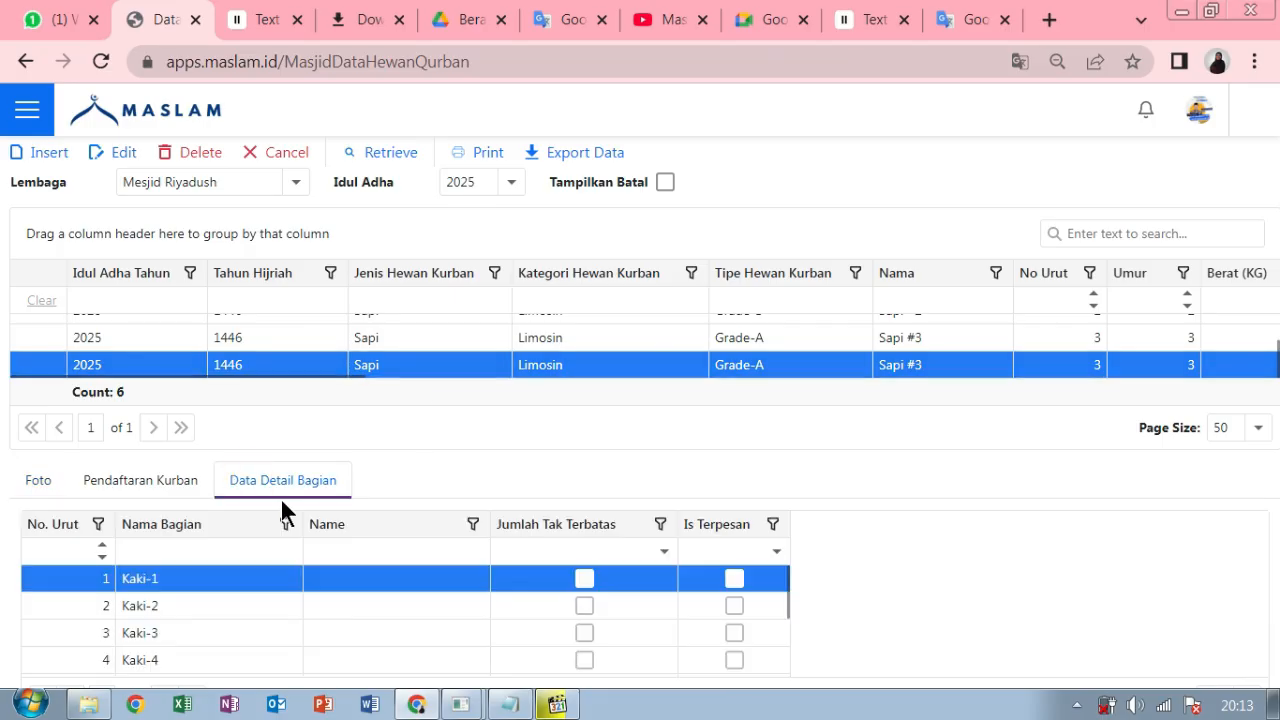
scroll(397, 590, down, 3)
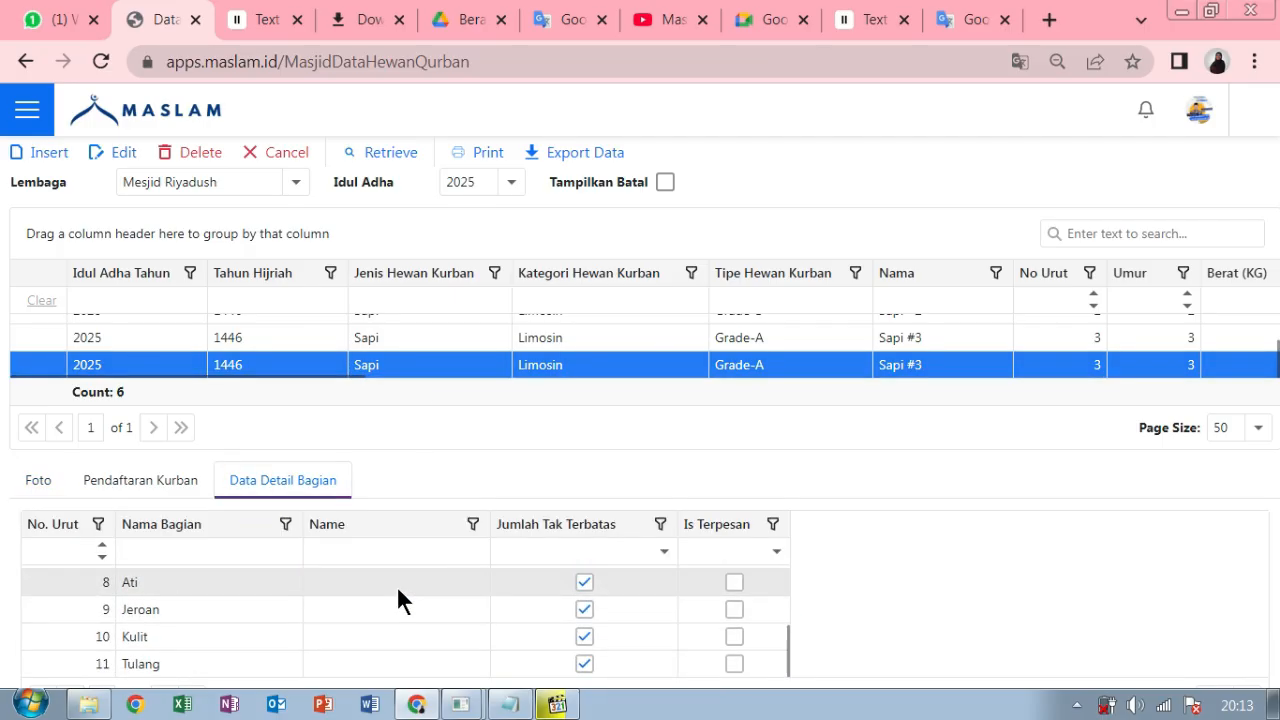